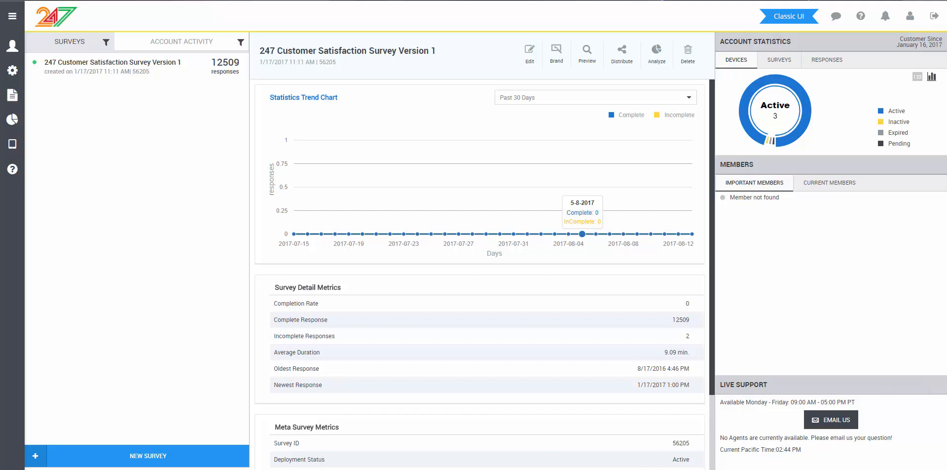
Step: Start creating a new survey from the surveys dashboard
{"action": "left_click", "coordinate": [170, 456]}
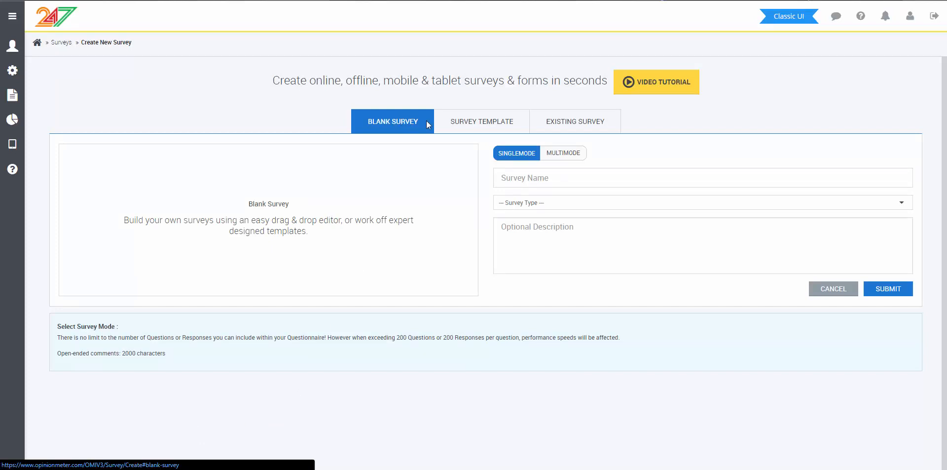
Step: Look over the survey template, existing survey and multimode options, ending on a blank single-mode survey
{"action": "left_click", "coordinate": [478, 124]}
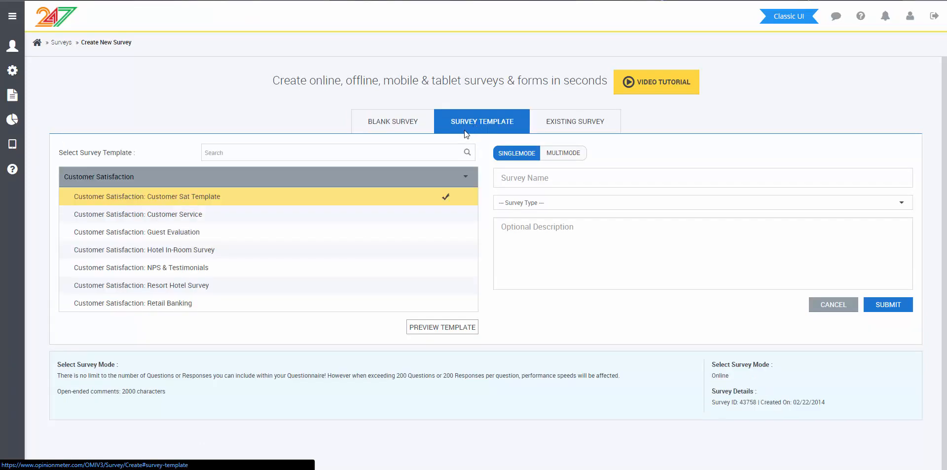
{"action": "left_click", "coordinate": [397, 184]}
{"action": "left_click", "coordinate": [572, 124]}
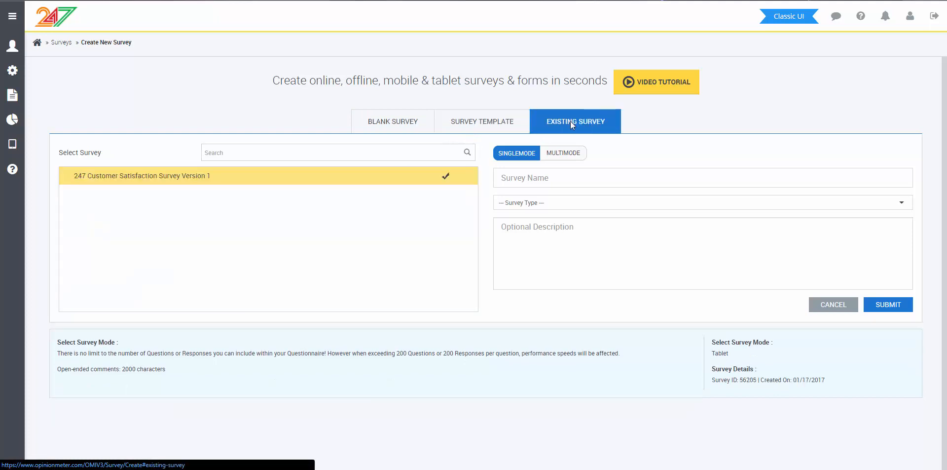
{"action": "left_click", "coordinate": [411, 128]}
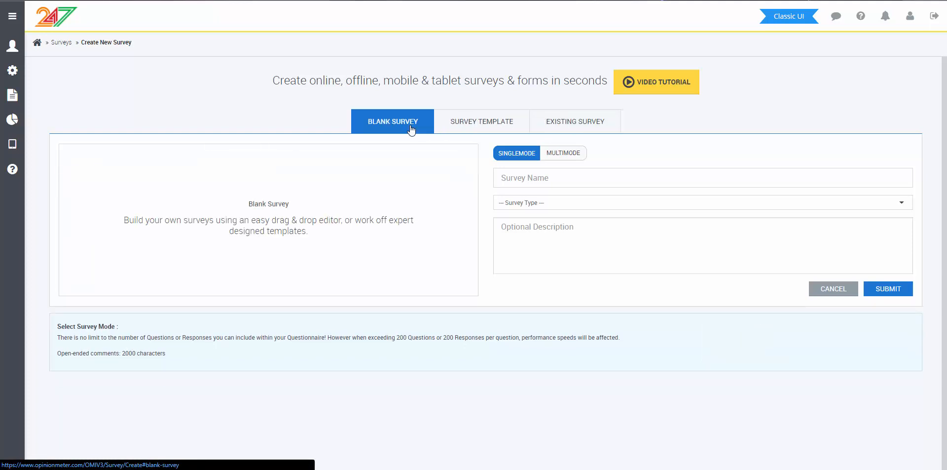
{"action": "left_click", "coordinate": [545, 159]}
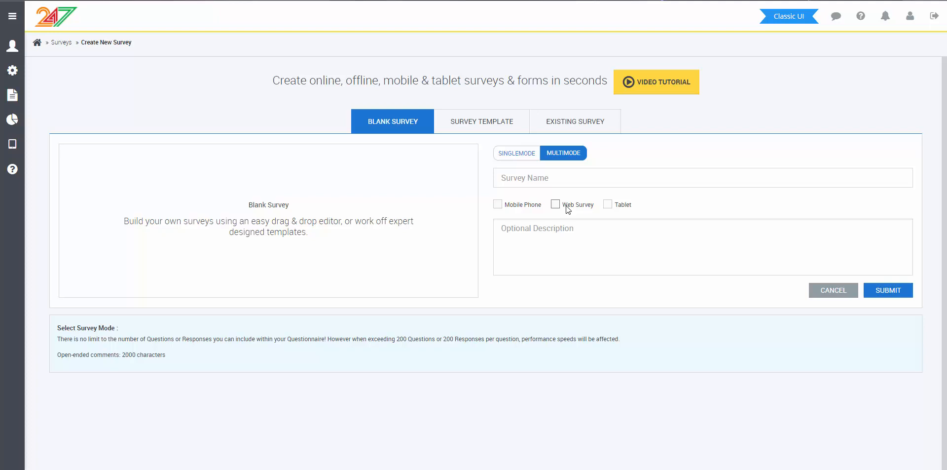
{"action": "left_click", "coordinate": [518, 156]}
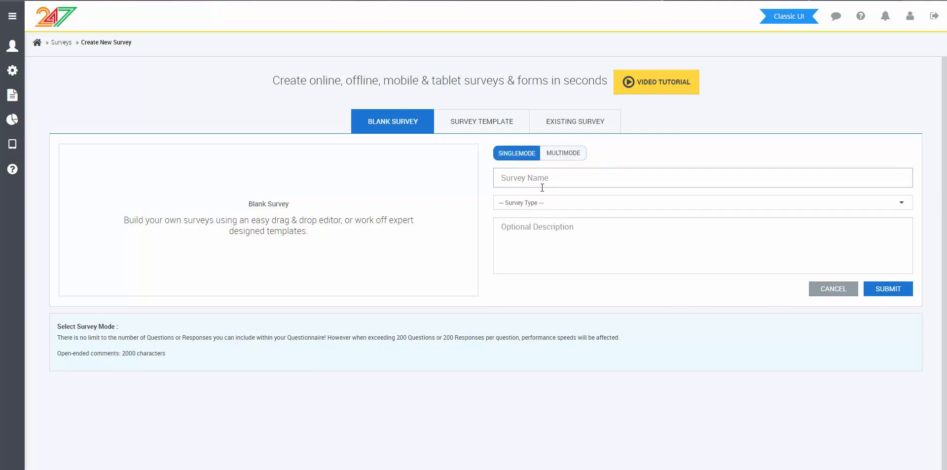
Step: Create a blank Web Survey named "247 Customer Satisfaction Online"
{"action": "left_click", "coordinate": [541, 203]}
{"action": "left_click", "coordinate": [546, 246]}
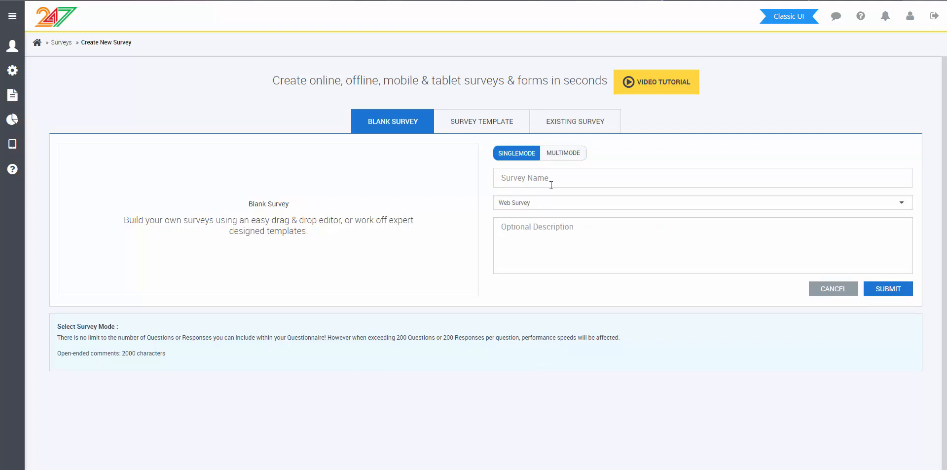
{"action": "left_click", "coordinate": [551, 183]}
{"action": "type", "text": "247 "}
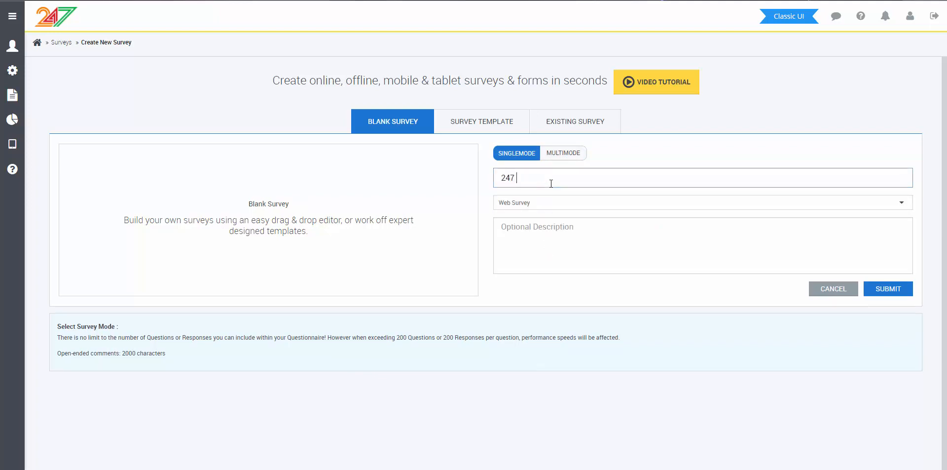
{"action": "type", "text": "Customer Satisfaction Online"}
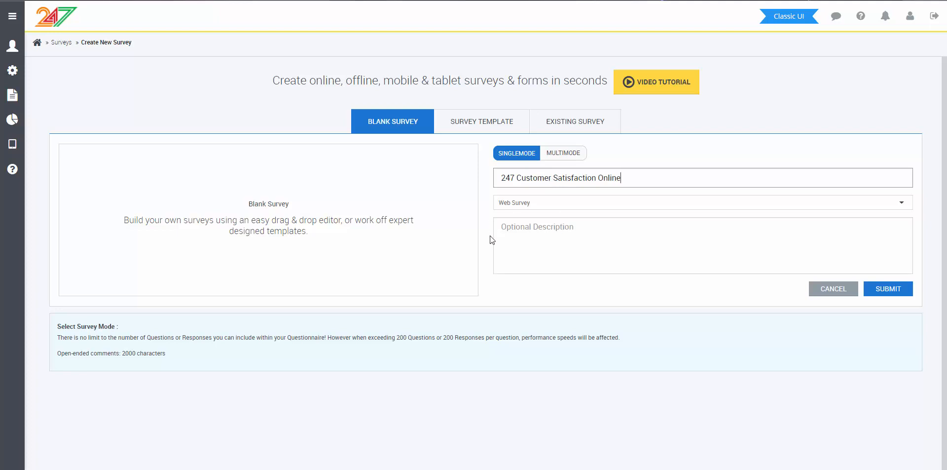
{"action": "left_click", "coordinate": [887, 296]}
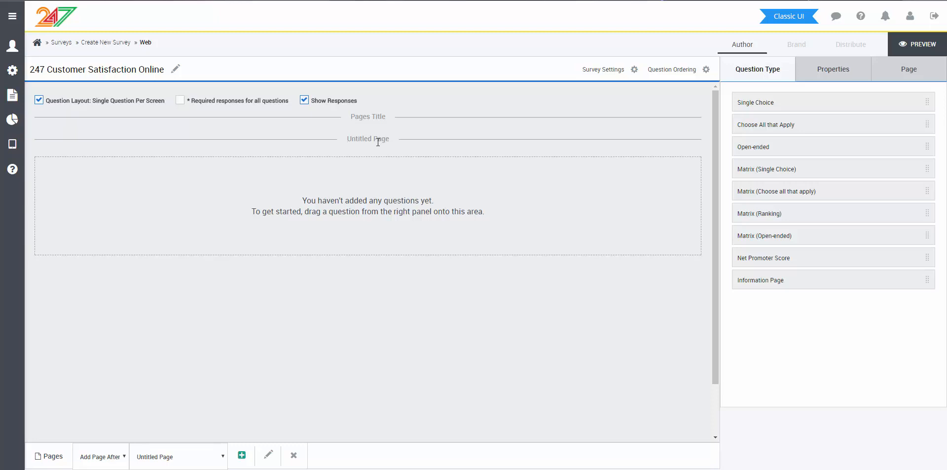
Step: Label the survey's untitled page "Page One" and save the label
{"action": "left_click", "coordinate": [268, 453]}
{"action": "type", "text": "Page One"}
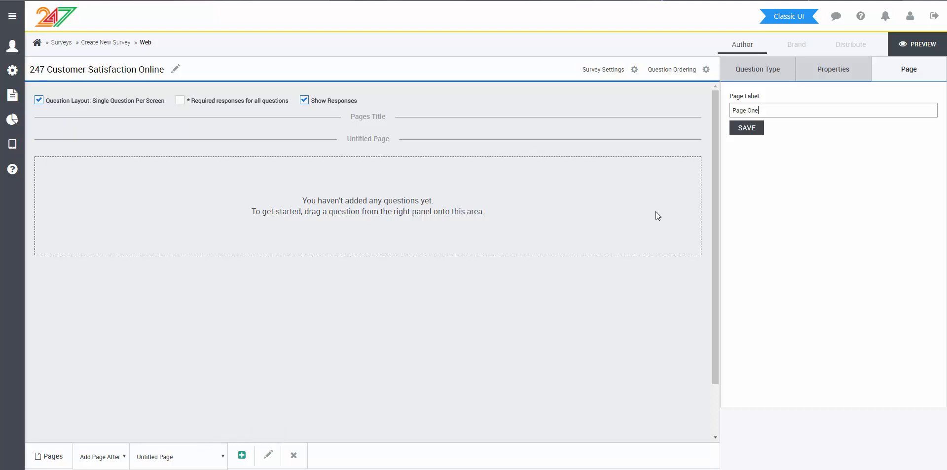
{"action": "left_click", "coordinate": [753, 138]}
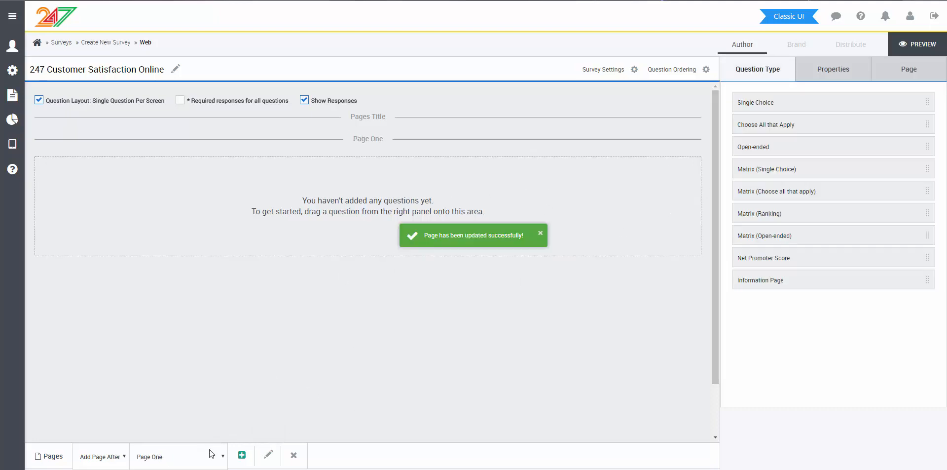
Step: Add an extra page after Page One and delete it again
{"action": "left_click", "coordinate": [243, 461]}
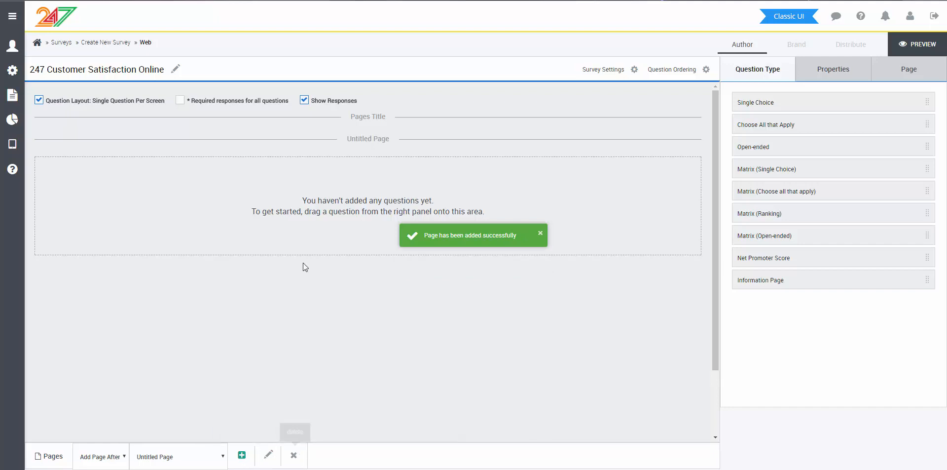
{"action": "left_click", "coordinate": [186, 456]}
{"action": "left_click", "coordinate": [184, 436]}
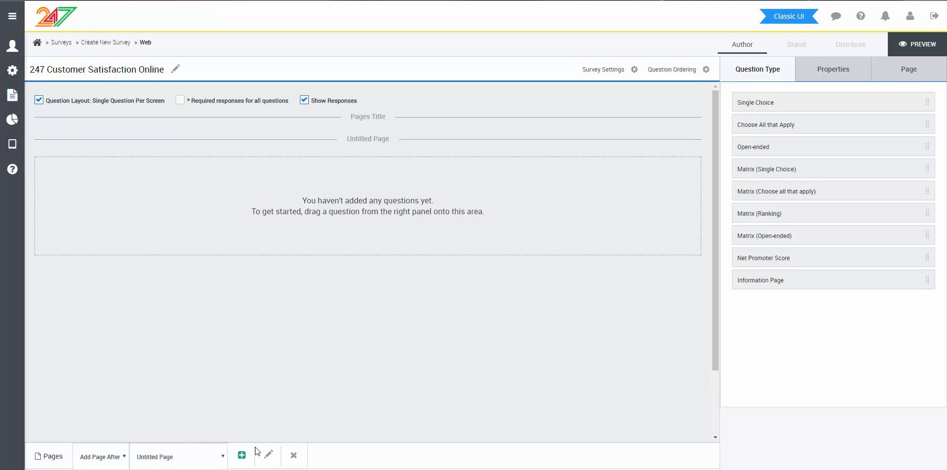
{"action": "left_click", "coordinate": [296, 454]}
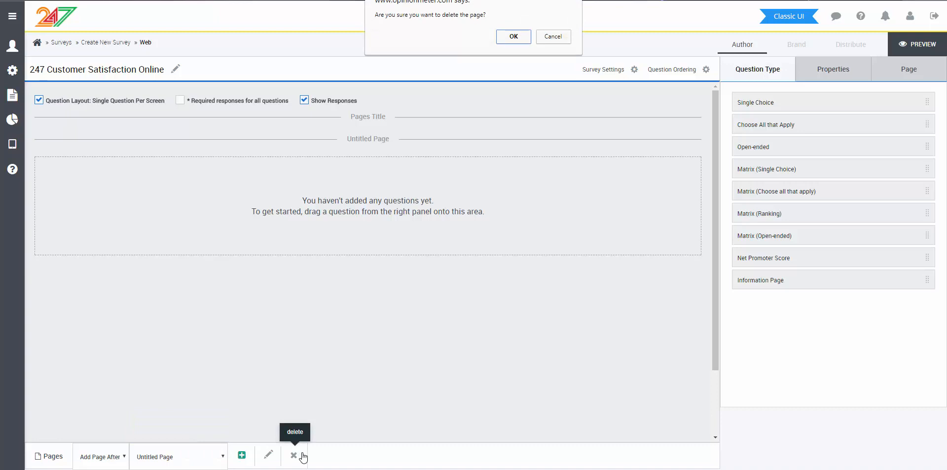
{"action": "left_click", "coordinate": [513, 36]}
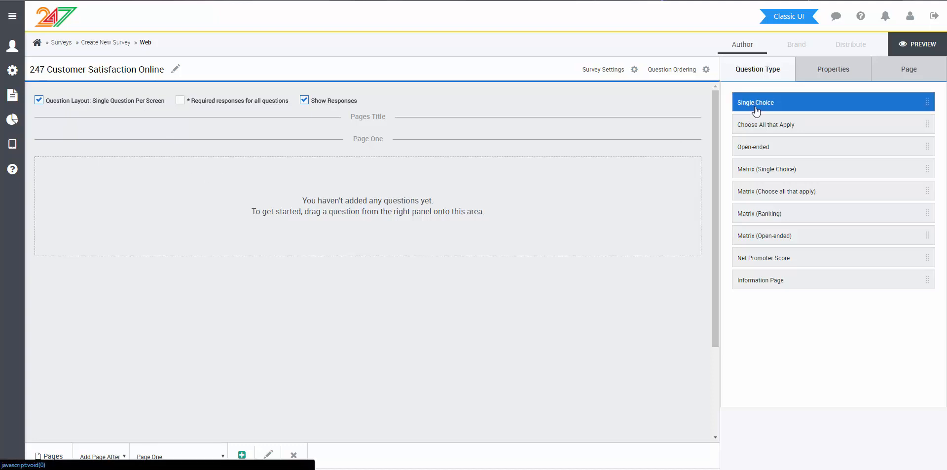
Step: Add a Single Choice question with single-column touch buttons to Page One, asking "Did you enjoy your visit to our store today?"
{"action": "left_click_drag", "start_coordinate": [758, 107], "coordinate": [431, 200]}
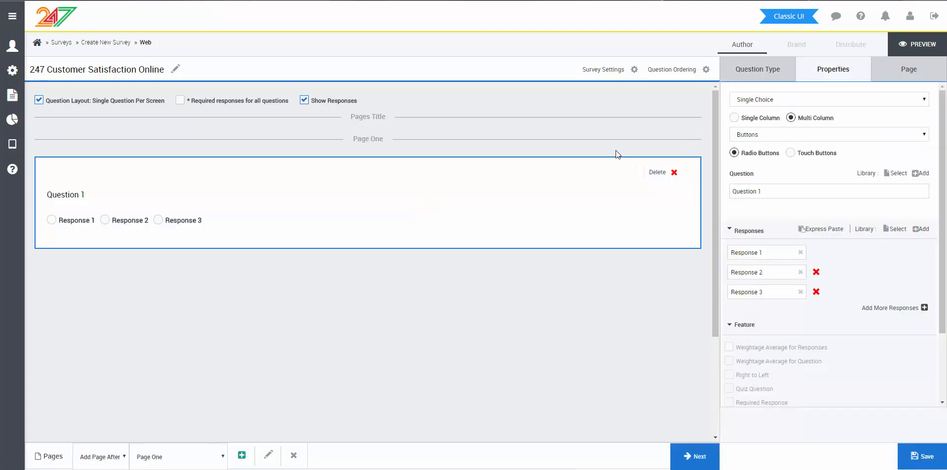
{"action": "left_click", "coordinate": [745, 122]}
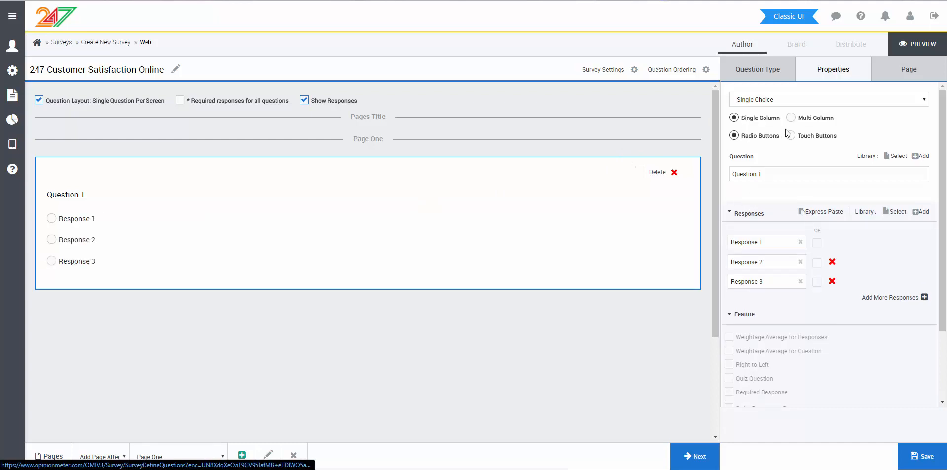
{"action": "left_click", "coordinate": [816, 136]}
{"action": "triple_click", "coordinate": [789, 173]}
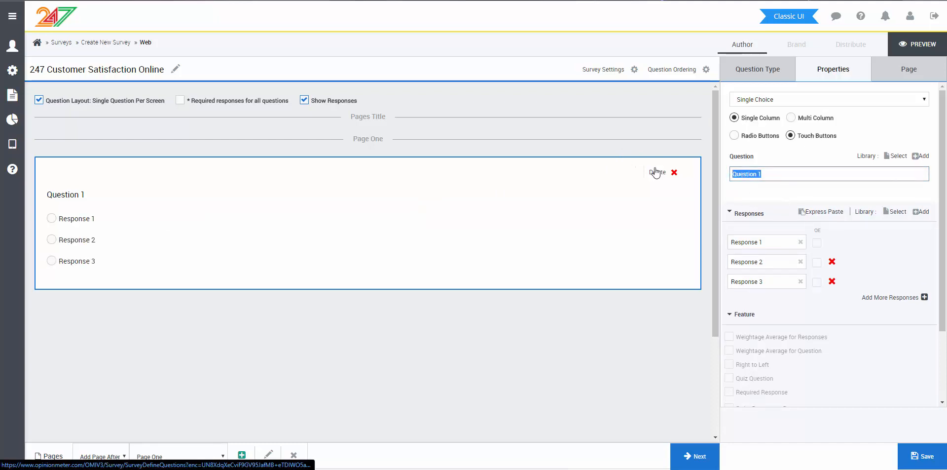
{"action": "type", "text": "Did "}
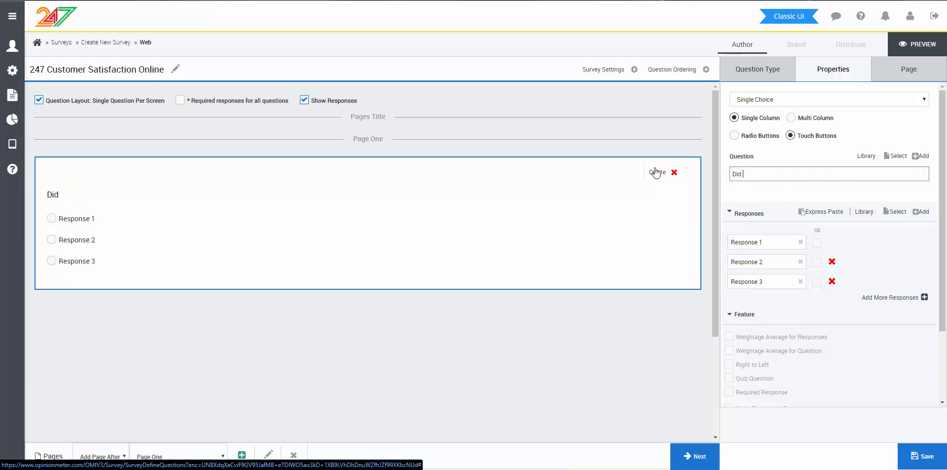
{"action": "type", "text": "you enjoy your vis"}
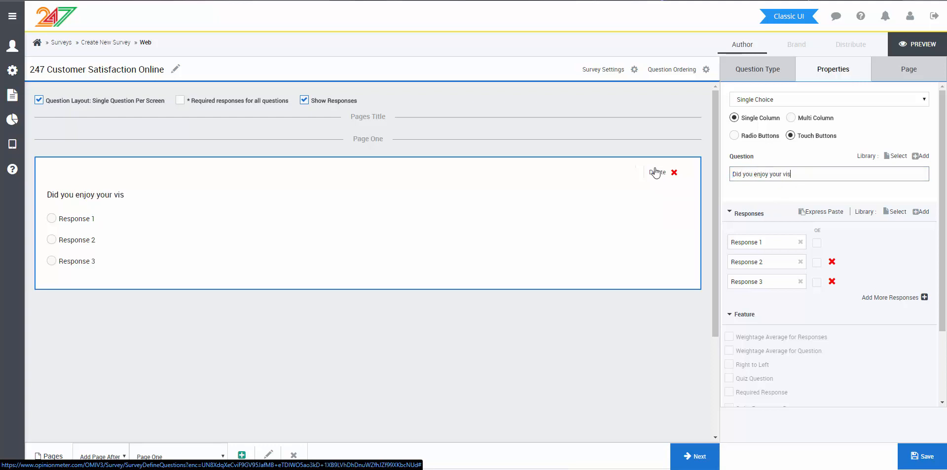
{"action": "type", "text": "it to our store today?"}
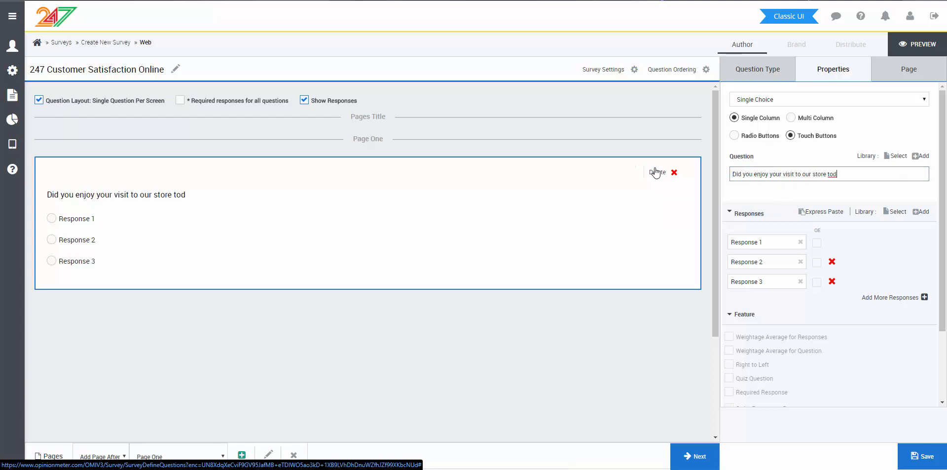
Step: Delete the third response, label the remaining two Yes and No, and save the question
{"action": "left_click", "coordinate": [831, 281]}
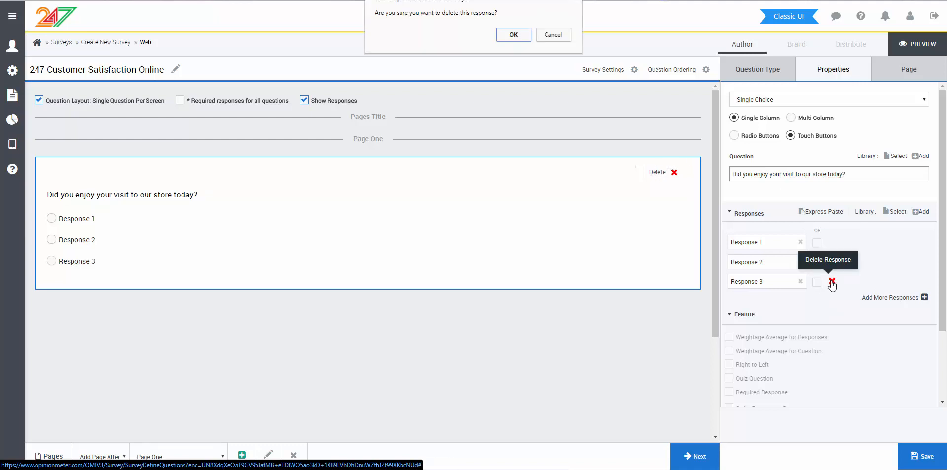
{"action": "left_click", "coordinate": [514, 41]}
{"action": "left_click", "coordinate": [769, 242]}
{"action": "key", "text": "ctrl+a"}
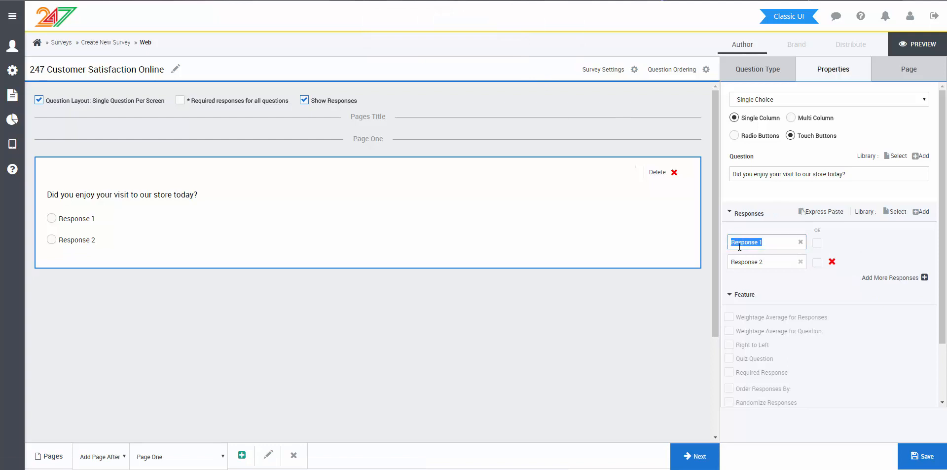
{"action": "type", "text": "Yes"}
{"action": "left_click", "coordinate": [771, 261]}
{"action": "key", "text": "ctrl+a"}
{"action": "type", "text": "No"}
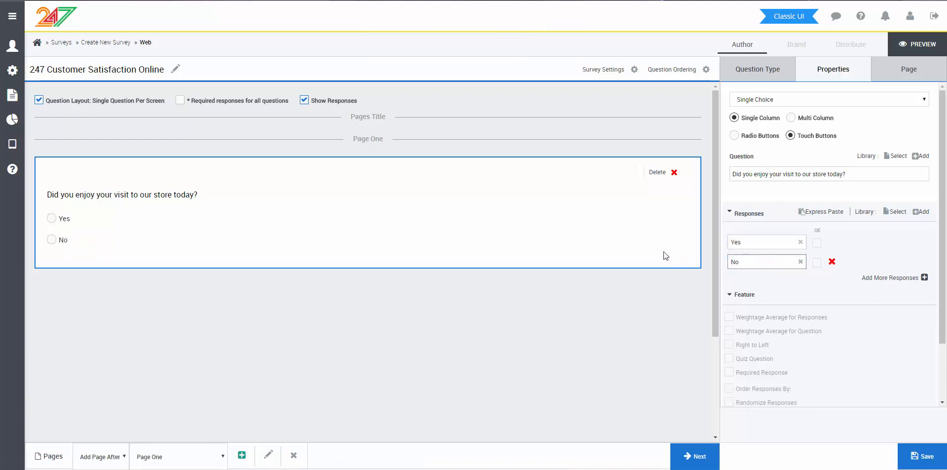
{"action": "left_click", "coordinate": [919, 450]}
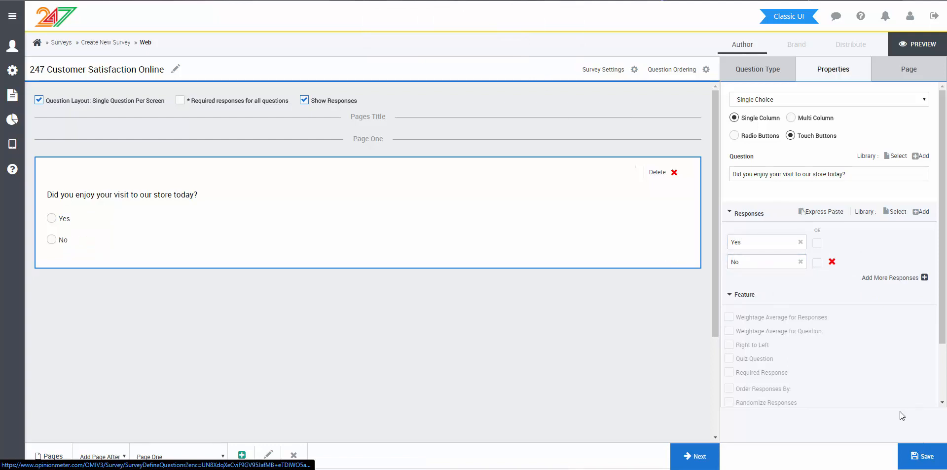
Step: Add a multi-line Open-ended question below the store visit question, with picture capture turned off
{"action": "scroll", "coordinate": [436, 278], "scroll_direction": "down", "scroll_amount": 1}
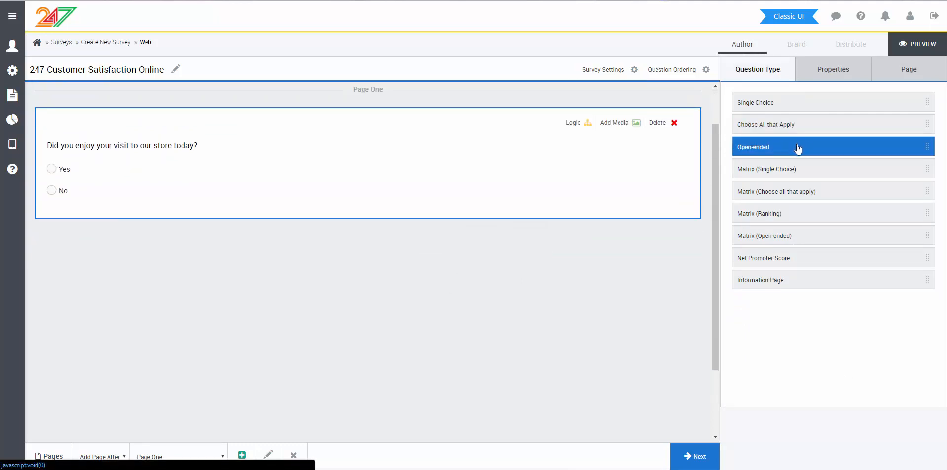
{"action": "left_click_drag", "start_coordinate": [800, 147], "coordinate": [424, 279]}
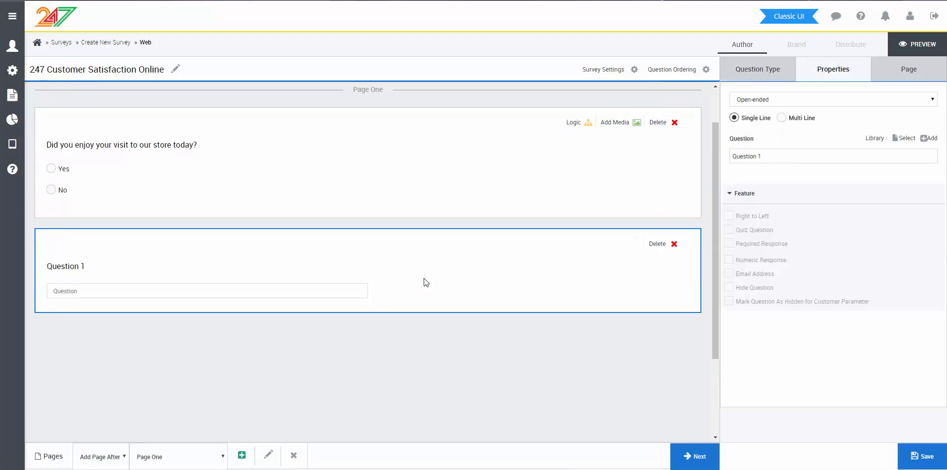
{"action": "left_click", "coordinate": [782, 118]}
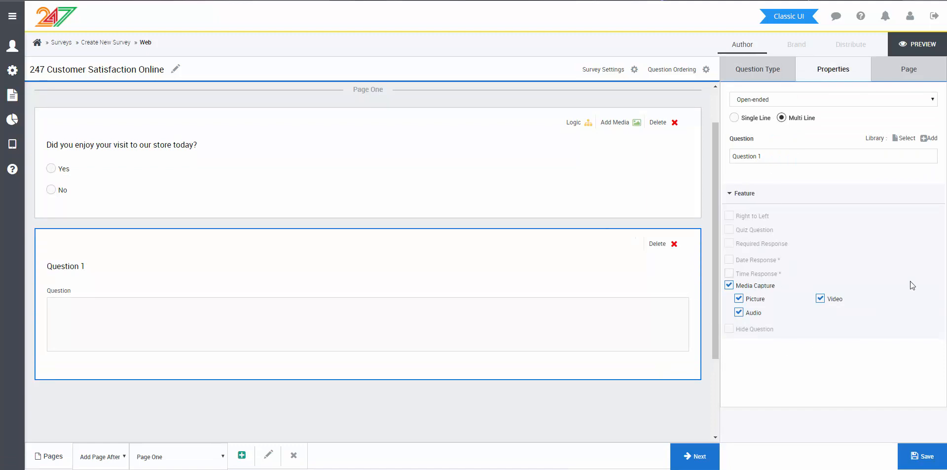
{"action": "left_click", "coordinate": [740, 298]}
Step: Set the open-ended question's text to "What could we have done to make your visit better?" and save it
{"action": "left_click", "coordinate": [773, 153]}
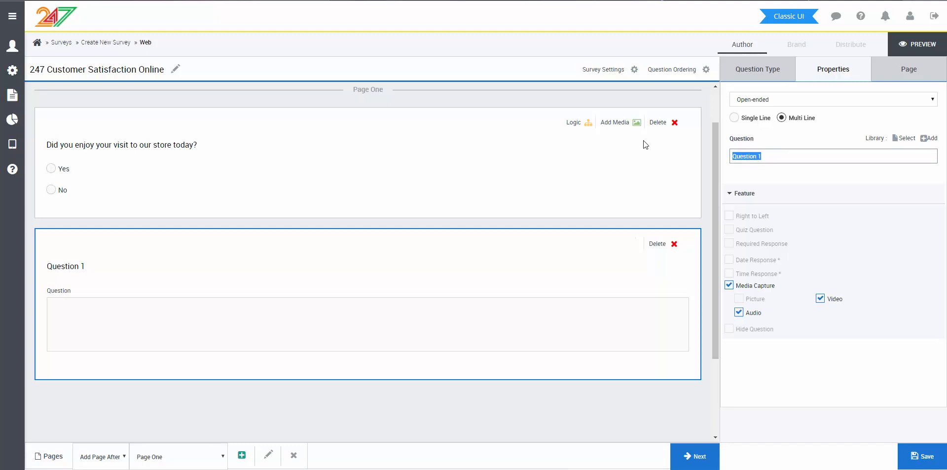
{"action": "type", "text": "What could we have"}
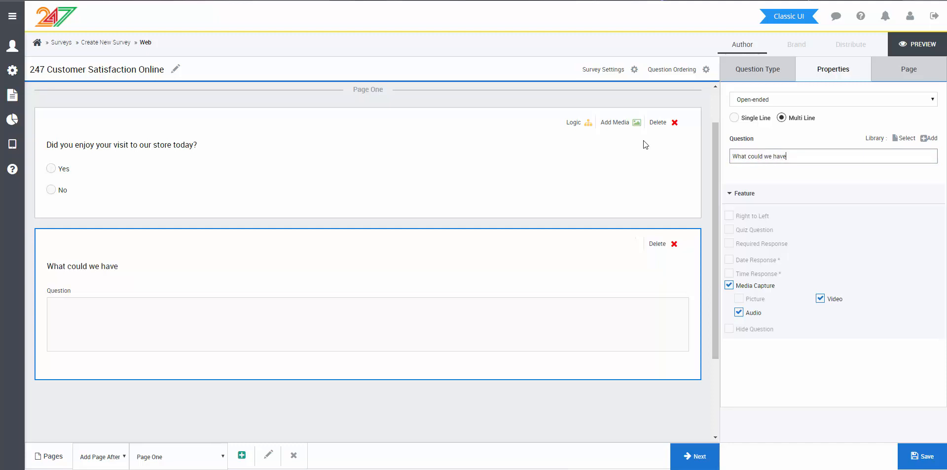
{"action": "type", "text": " done to make your visit better?"}
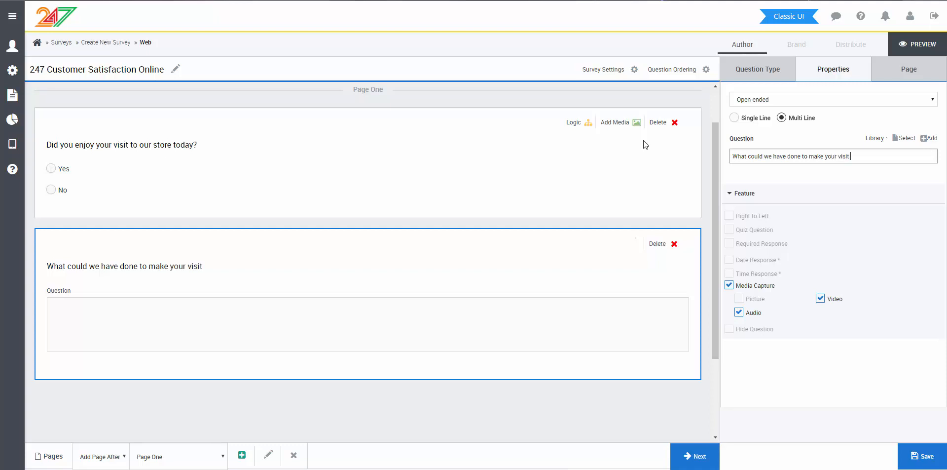
{"action": "left_click", "coordinate": [933, 462]}
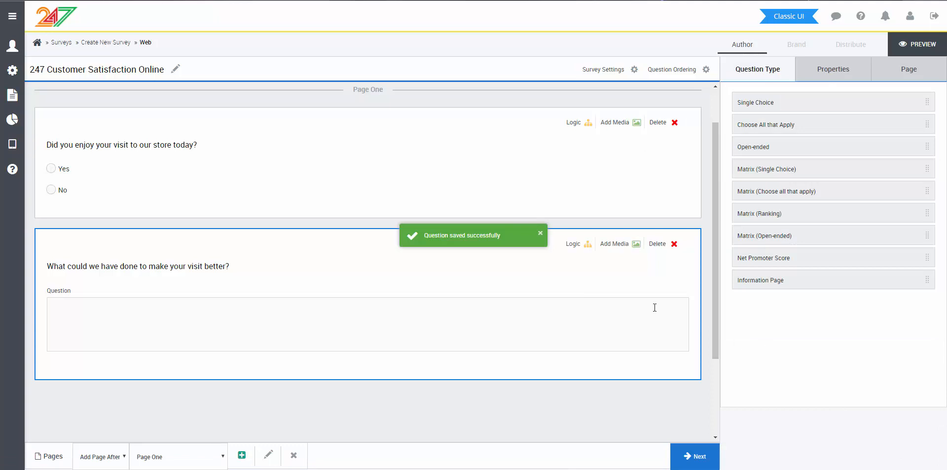
Step: Add a Matrix (Single Choice) question below the open-ended question, captioned "Please rate our store on the following criteria:"
{"action": "scroll", "coordinate": [651, 294], "scroll_direction": "down", "scroll_amount": 2}
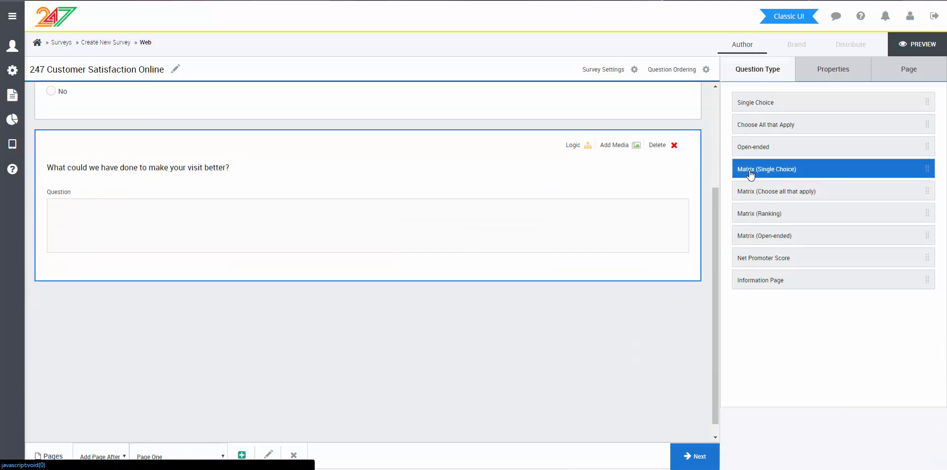
{"action": "left_click_drag", "start_coordinate": [747, 173], "coordinate": [463, 321]}
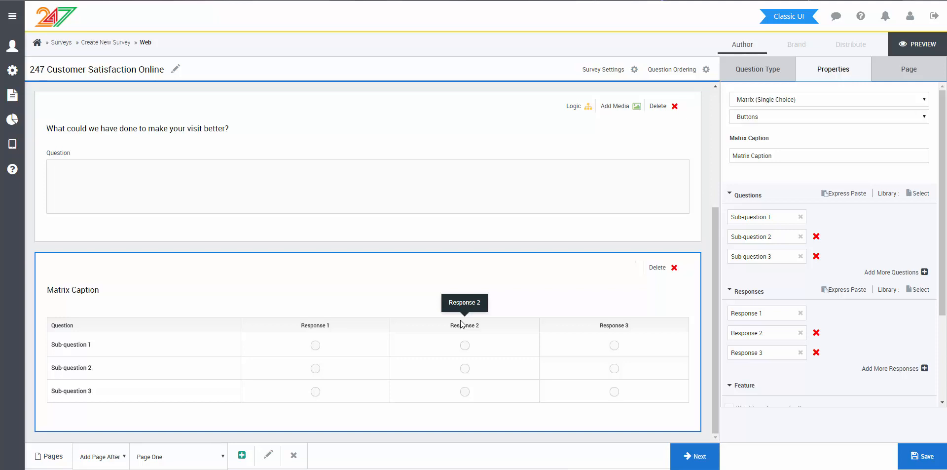
{"action": "triple_click", "coordinate": [778, 156]}
{"action": "type", "text": "P"}
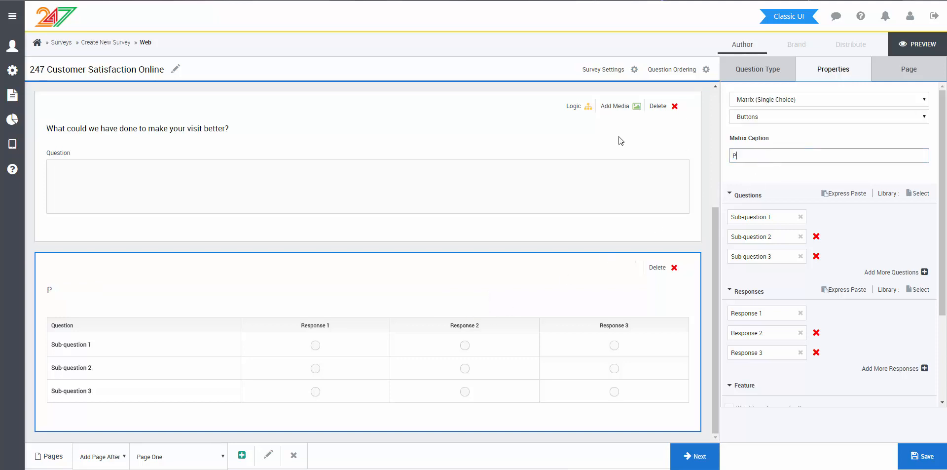
{"action": "type", "text": "lease rate our store on the follo"}
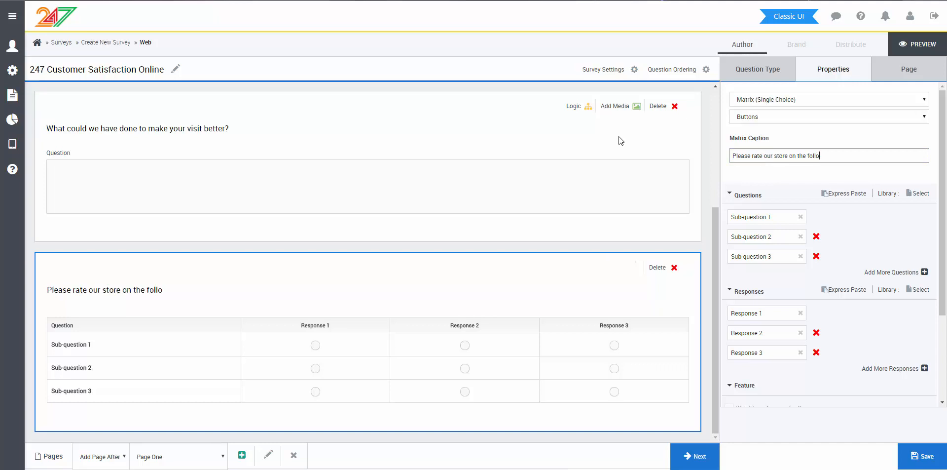
{"action": "type", "text": "wing criteria:"}
Step: Name the rating matrix's three sub-questions Staff Availability, Cleanliness and Ease of Access
{"action": "left_click_drag", "start_coordinate": [794, 216], "coordinate": [663, 200]}
{"action": "type", "text": "S"}
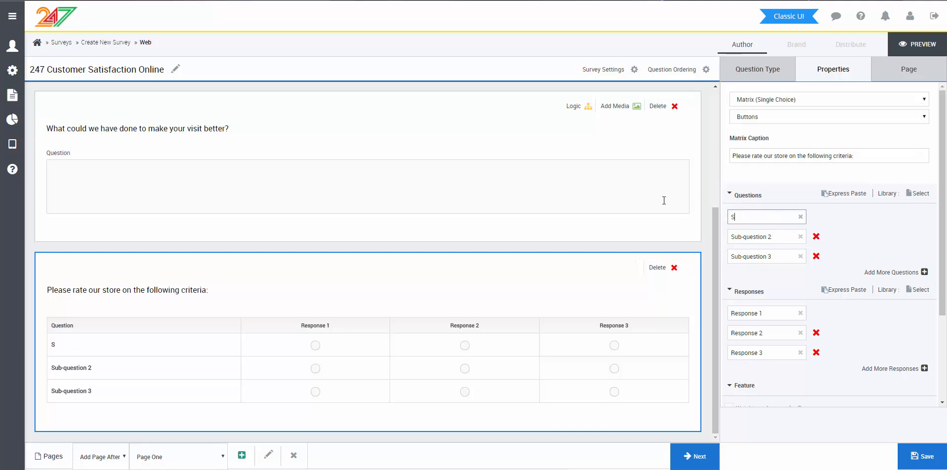
{"action": "type", "text": "taff Availability"}
{"action": "key", "text": "Tab"}
{"action": "type", "text": "C"}
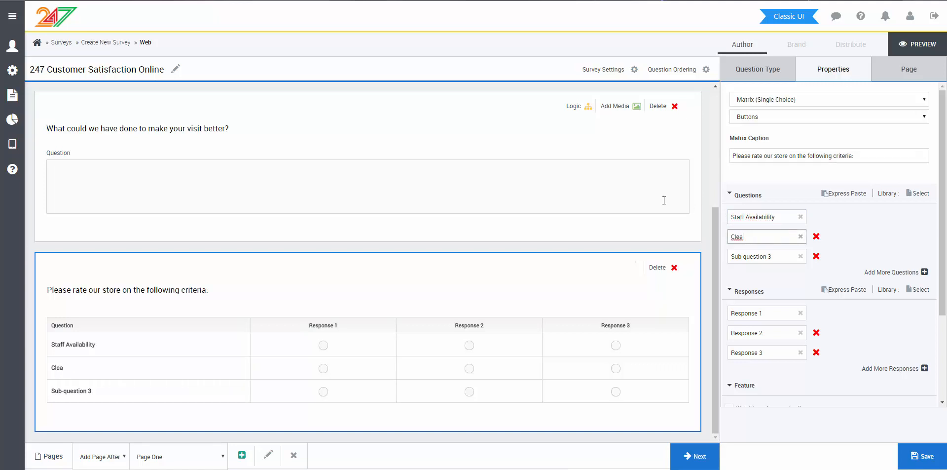
{"action": "type", "text": "leanliness"}
{"action": "key", "text": "Tab"}
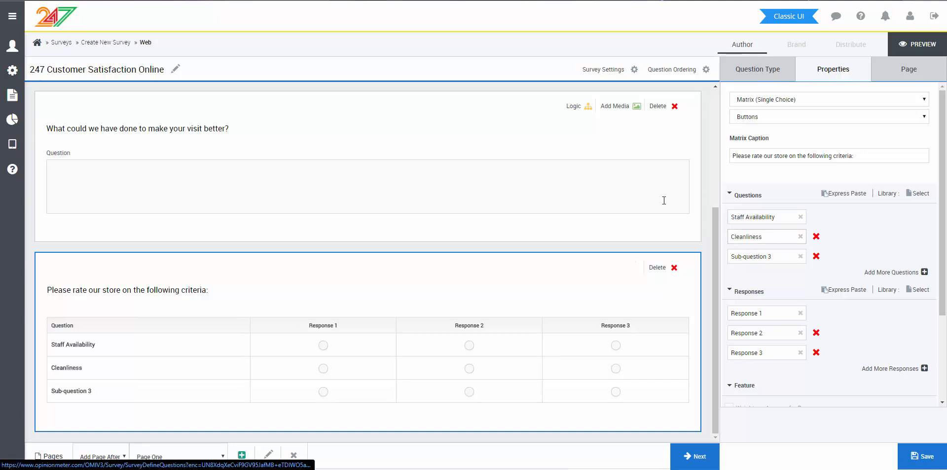
{"action": "type", "text": "Ease of Access"}
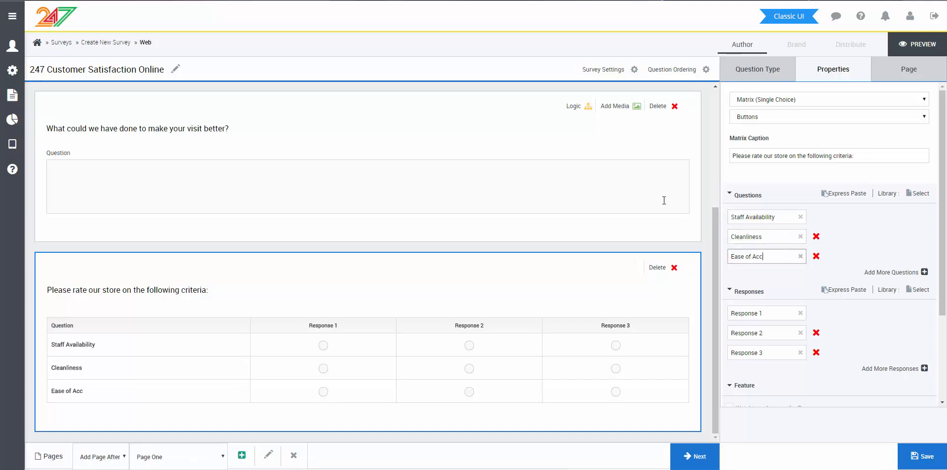
Step: Label the rating matrix's three responses Bad, Okay and Good, and save the question
{"action": "left_click", "coordinate": [781, 311]}
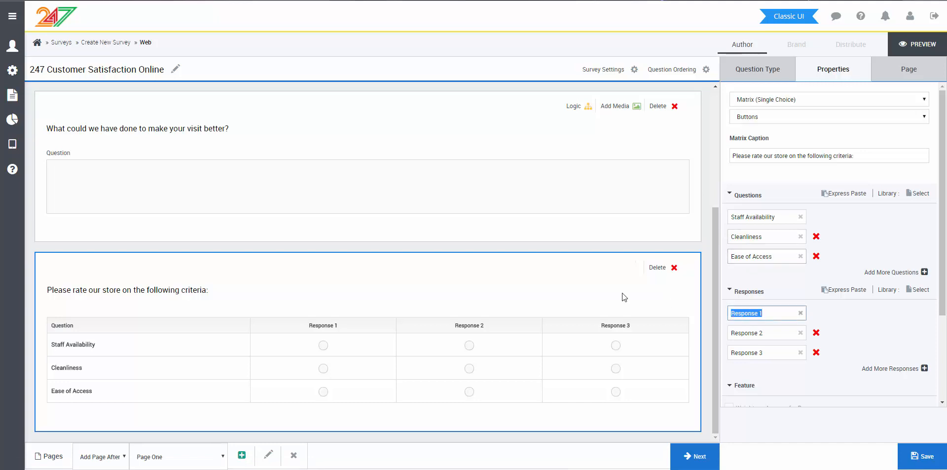
{"action": "type", "text": "Bad"}
{"action": "key", "text": "Tab"}
{"action": "type", "text": "Okay"}
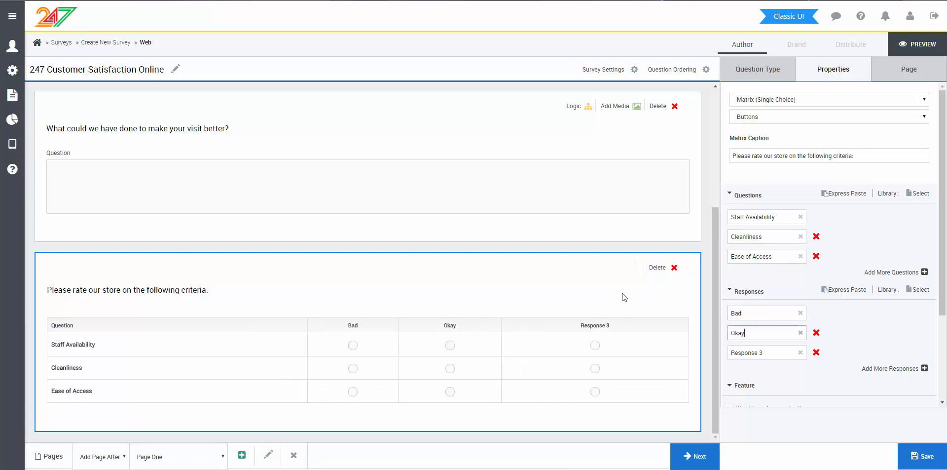
{"action": "key", "text": "Tab"}
{"action": "key", "text": "Tab"}
{"action": "type", "text": "Good"}
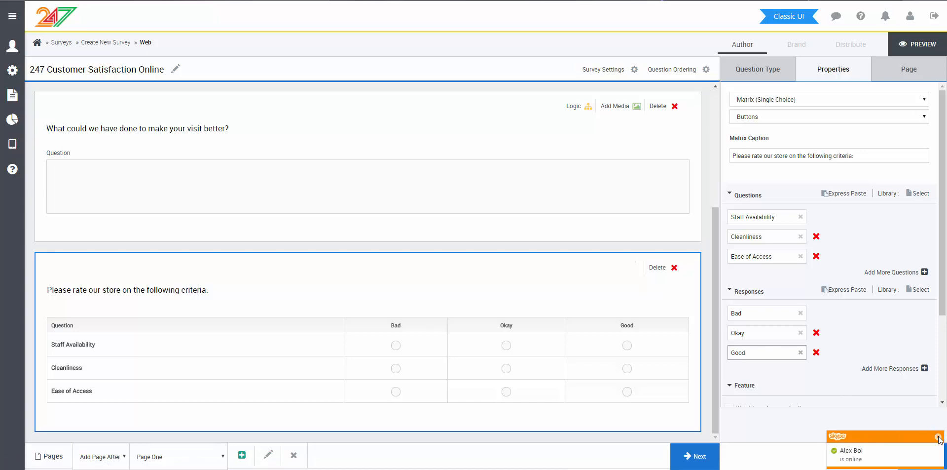
{"action": "left_click", "coordinate": [800, 421]}
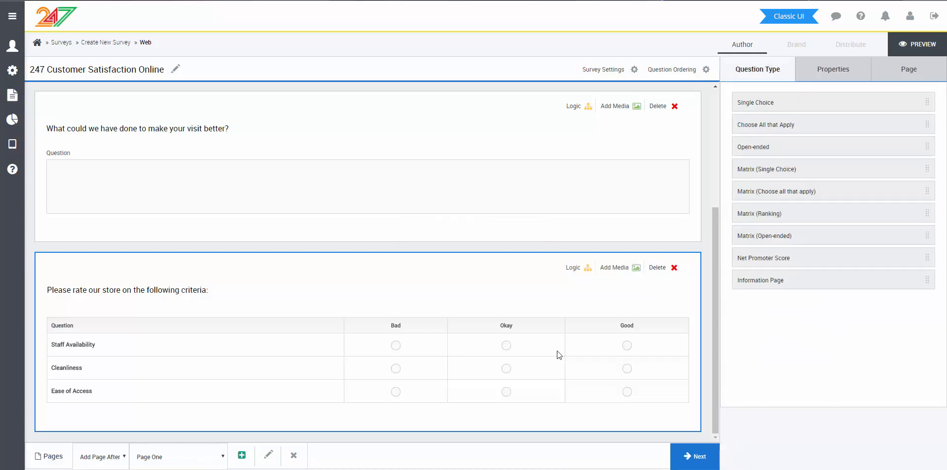
Step: Add simple branching to the store visit question, sending Yes to Q3 Staff Availability and No to Q2, and save it
{"action": "scroll", "coordinate": [675, 333], "scroll_direction": "up", "scroll_amount": 4}
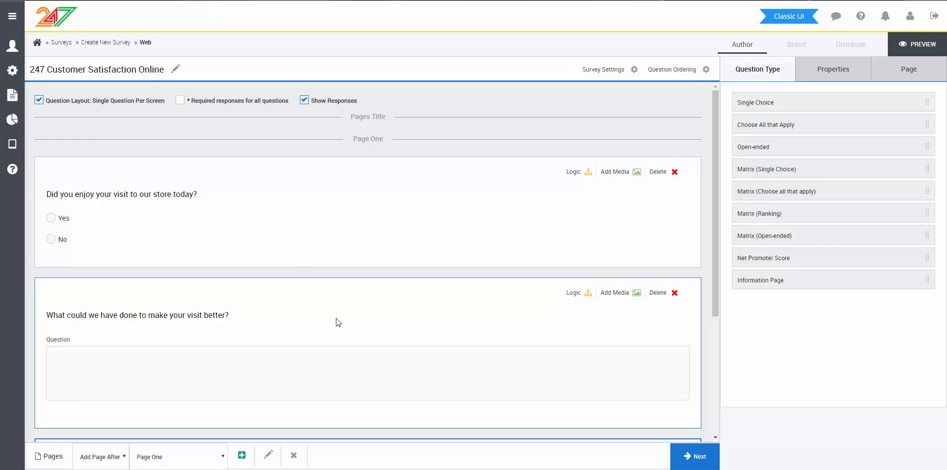
{"action": "scroll", "coordinate": [332, 320], "scroll_direction": "down", "scroll_amount": 1}
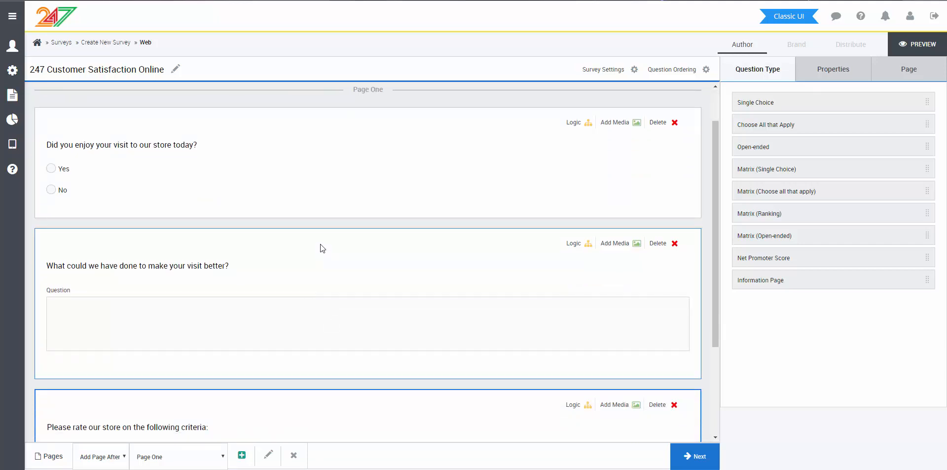
{"action": "left_click", "coordinate": [575, 125]}
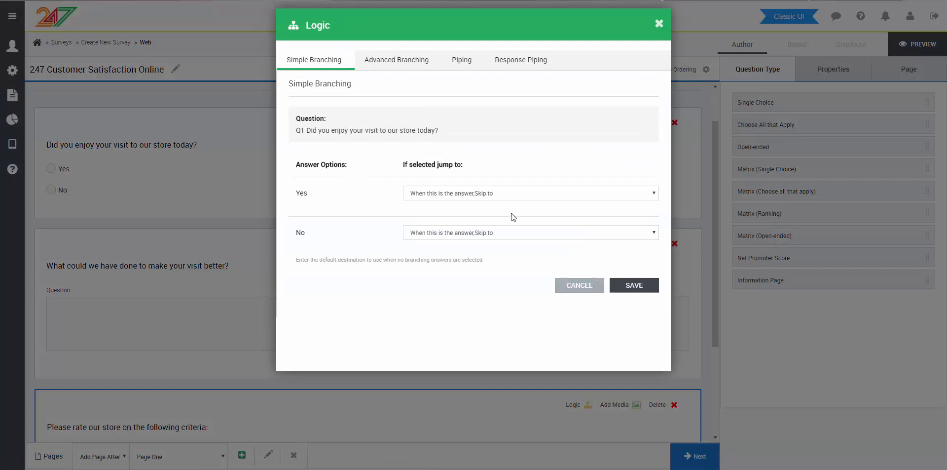
{"action": "left_click", "coordinate": [466, 193]}
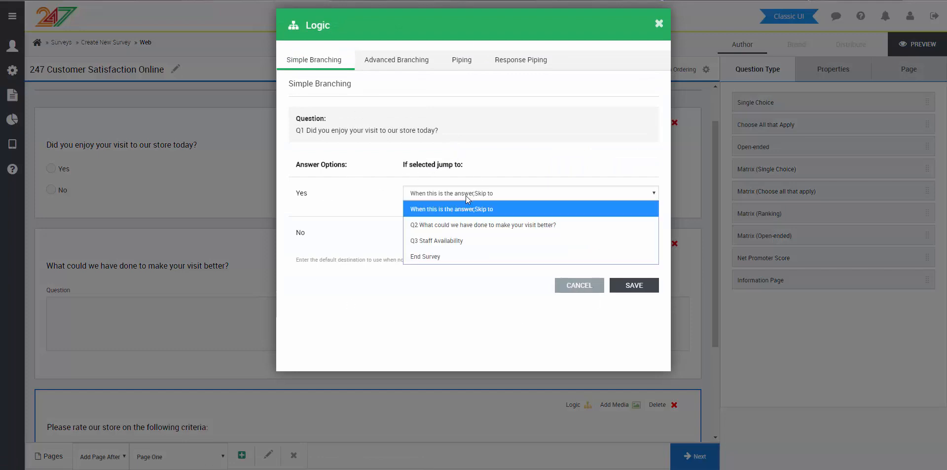
{"action": "left_click", "coordinate": [452, 241]}
{"action": "left_click", "coordinate": [455, 234]}
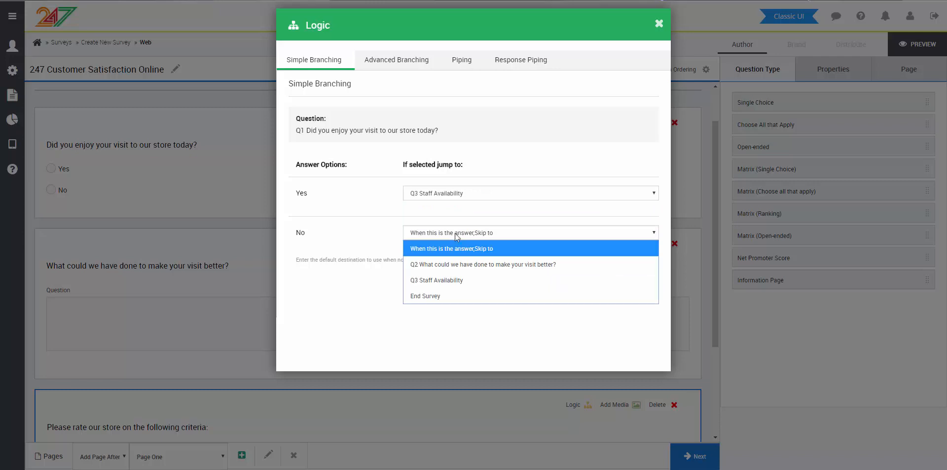
{"action": "left_click", "coordinate": [461, 257]}
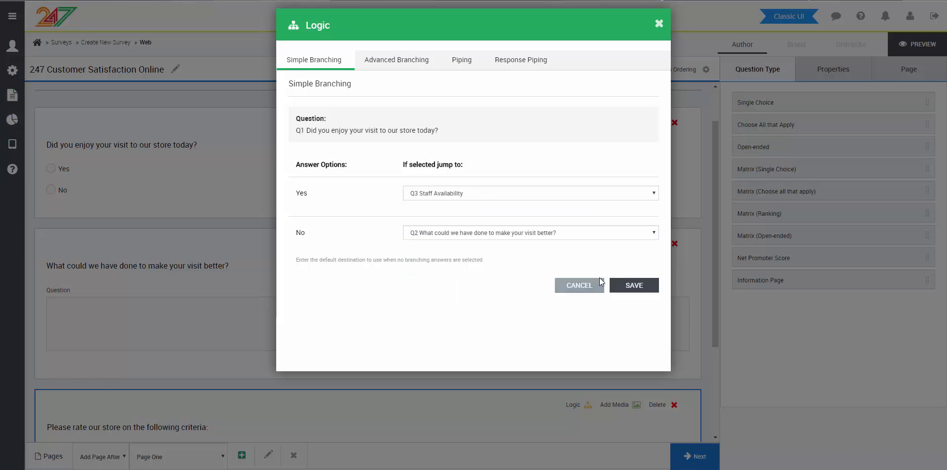
{"action": "left_click", "coordinate": [646, 292]}
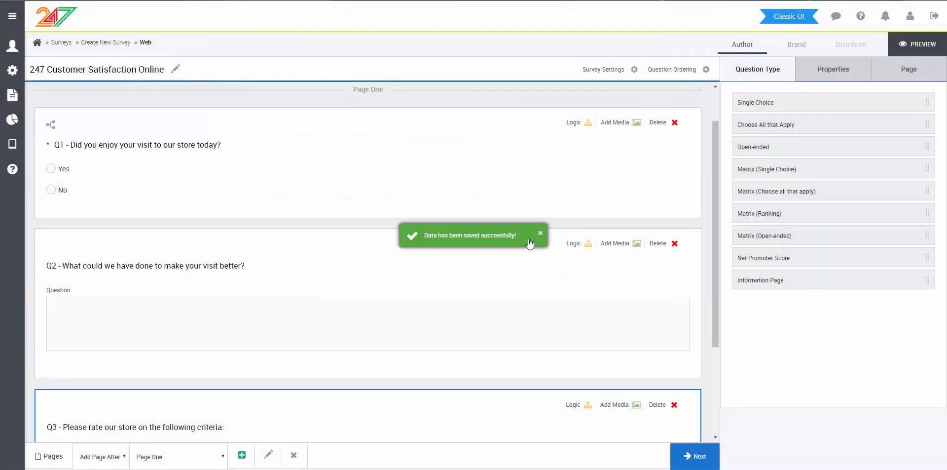
Step: Add a Matrix (Open-ended) question below the rating matrix, captioned "Please provide your information:"
{"action": "scroll", "coordinate": [553, 300], "scroll_direction": "down", "scroll_amount": 3}
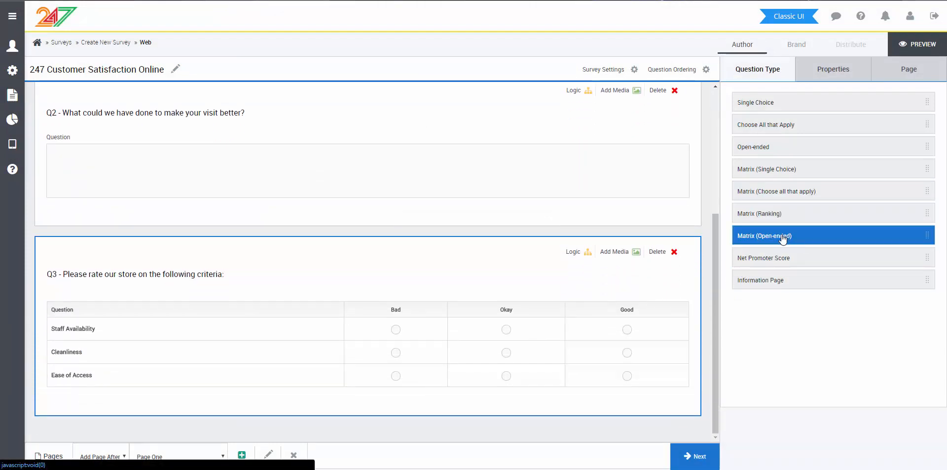
{"action": "left_click_drag", "start_coordinate": [785, 237], "coordinate": [558, 422]}
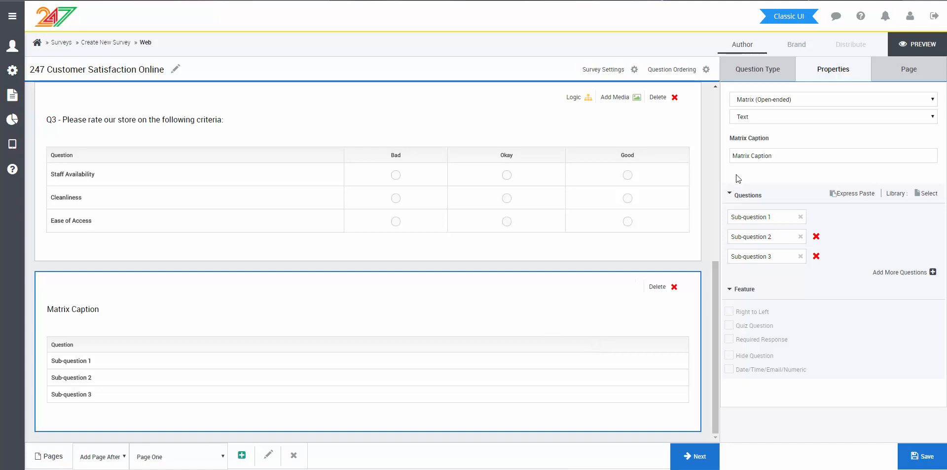
{"action": "left_click", "coordinate": [769, 156]}
{"action": "key", "text": "ctrl+a"}
{"action": "type", "text": "Please p"}
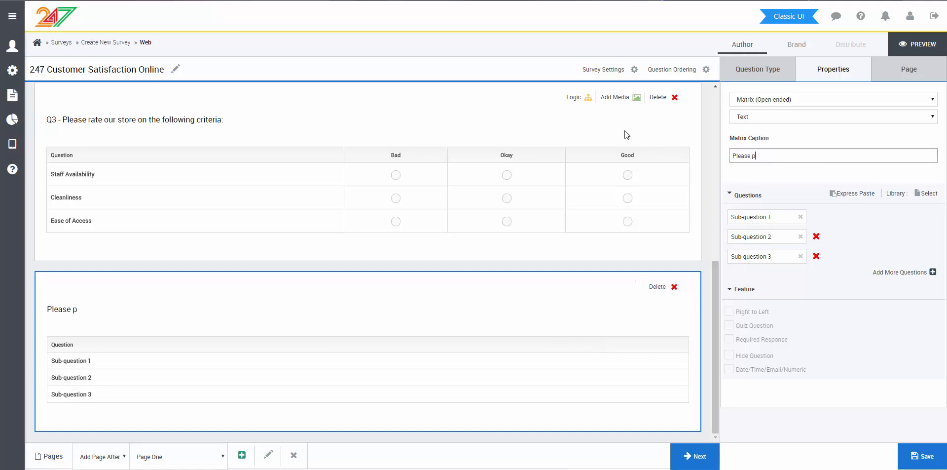
{"action": "type", "text": "rovide your inf"}
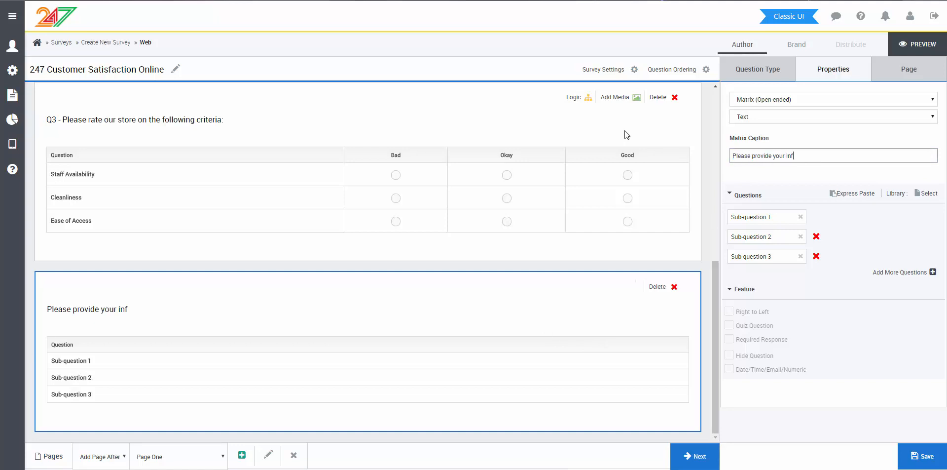
{"action": "type", "text": "ormation:"}
Step: Name the open-ended matrix's three sub-questions Name, Phone and E-Mail
{"action": "left_click", "coordinate": [791, 217]}
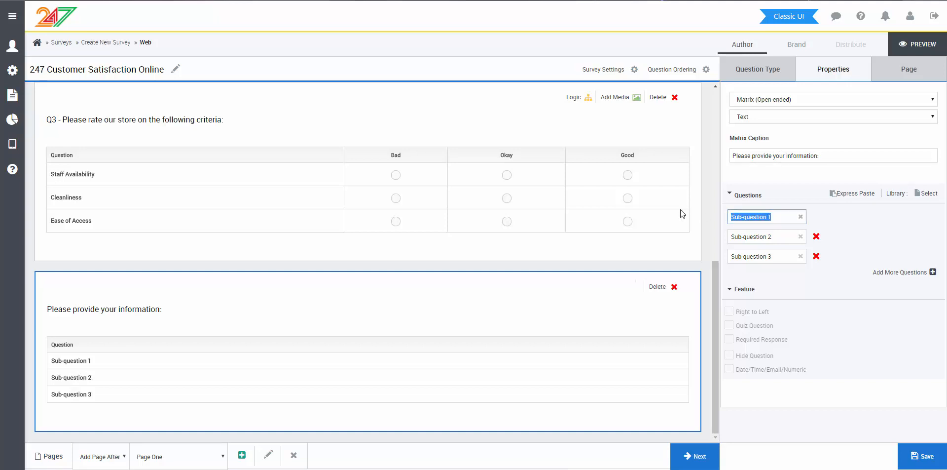
{"action": "type", "text": "Name"}
{"action": "key", "text": "Tab"}
{"action": "type", "text": "Phone"}
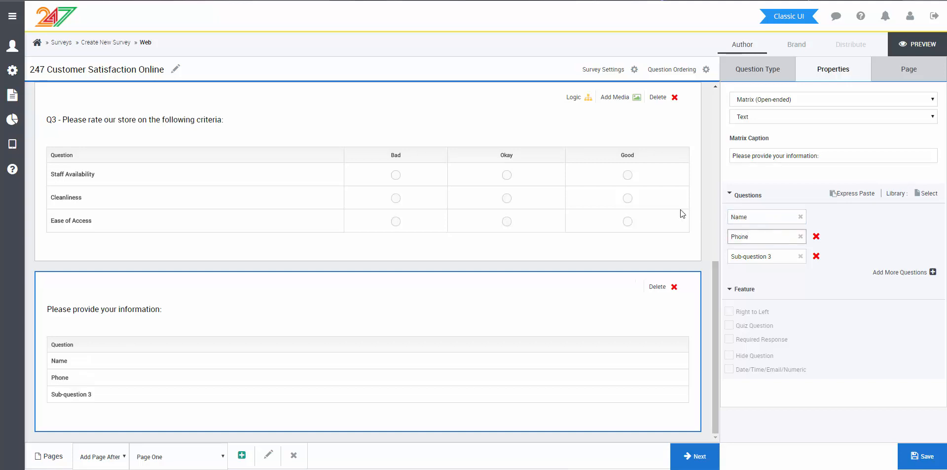
{"action": "key", "text": "Tab"}
{"action": "type", "text": "E-Mail"}
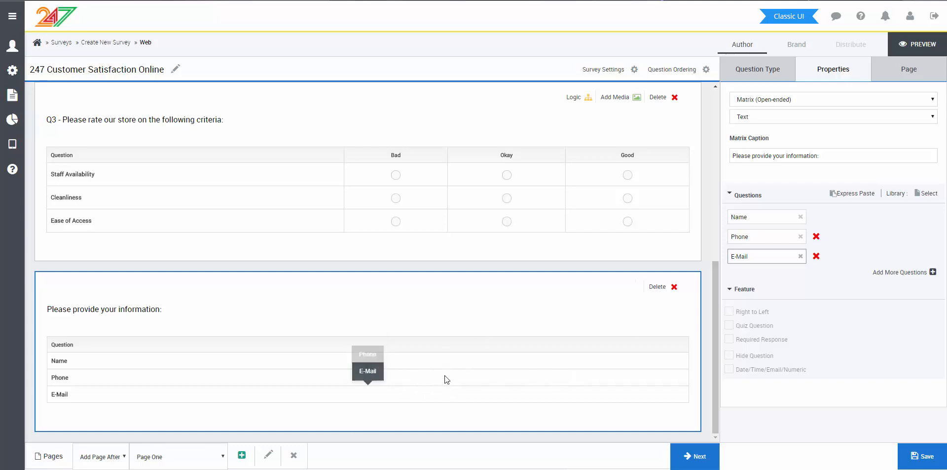
Step: Enable Date/Time/Email/Numeric response types, set Phone to Numeric and E-Mail to Email, and save the question
{"action": "left_click", "coordinate": [730, 371]}
{"action": "scroll", "coordinate": [766, 355], "scroll_direction": "down", "scroll_amount": 2}
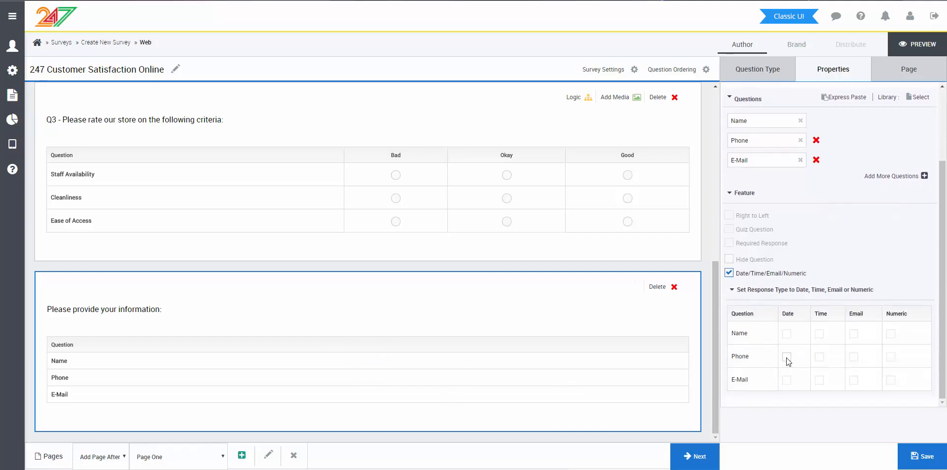
{"action": "left_click", "coordinate": [888, 353]}
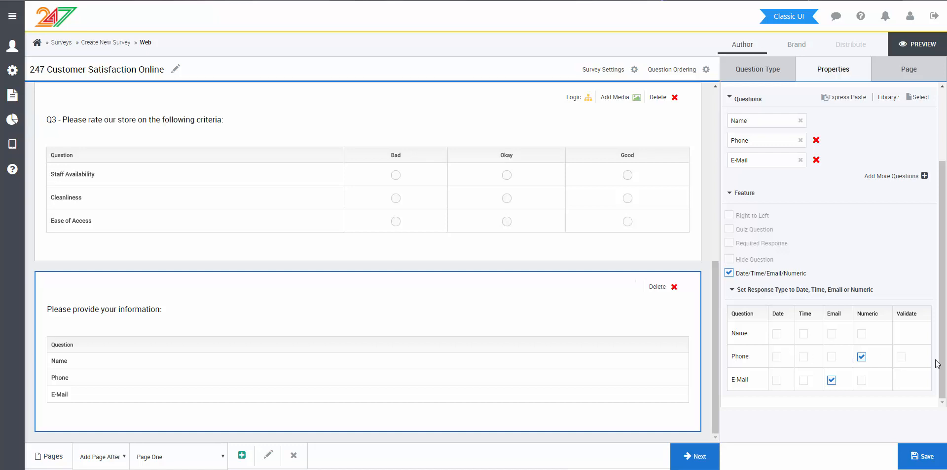
{"action": "left_click", "coordinate": [916, 454]}
{"action": "scroll", "coordinate": [694, 344], "scroll_direction": "up", "scroll_amount": 7}
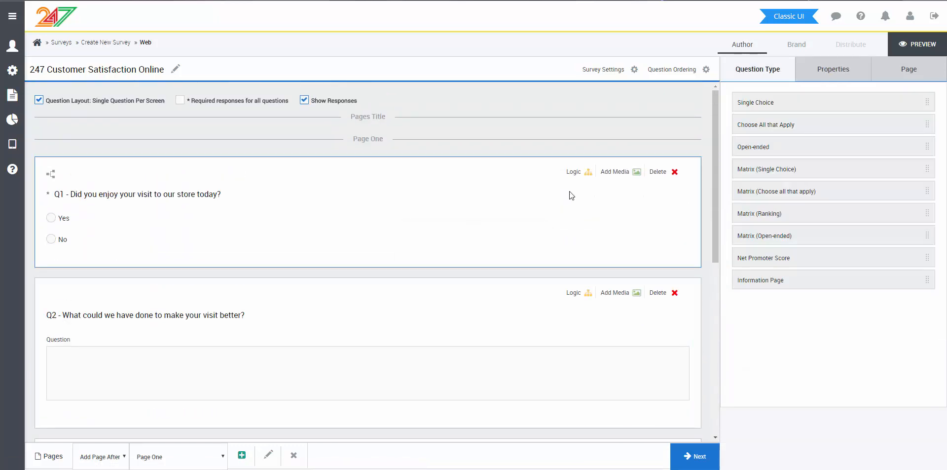
{"action": "left_click", "coordinate": [604, 70]}
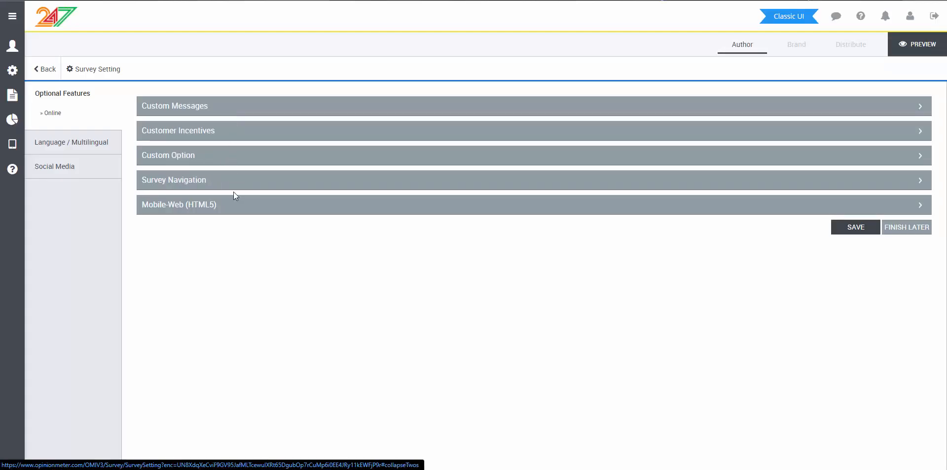
{"action": "left_click", "coordinate": [220, 184]}
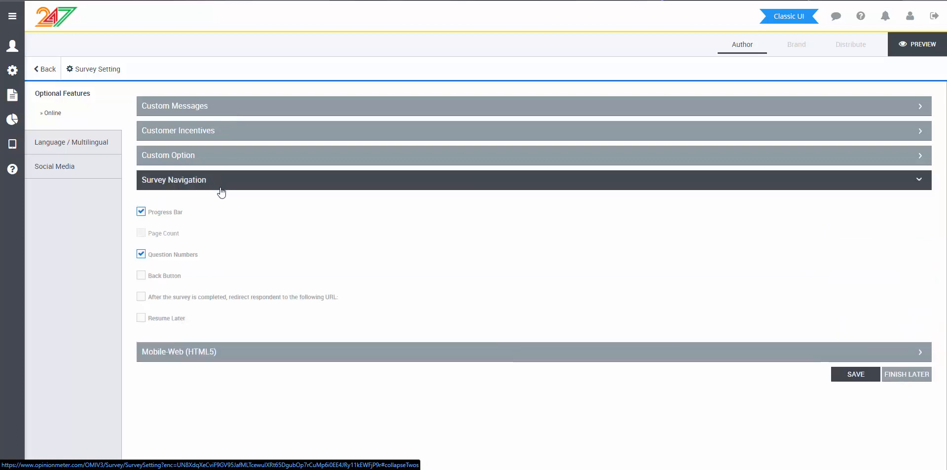
{"action": "left_click", "coordinate": [188, 294]}
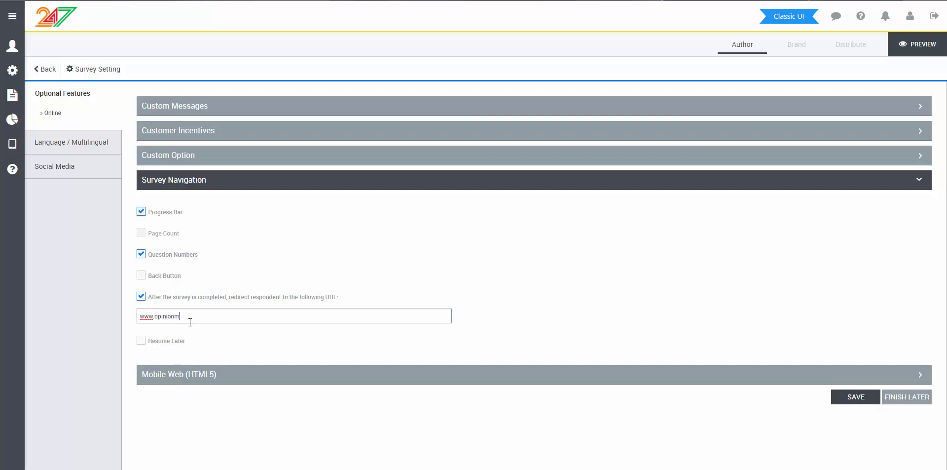
{"action": "type", "text": "www.opinionmeter.com"}
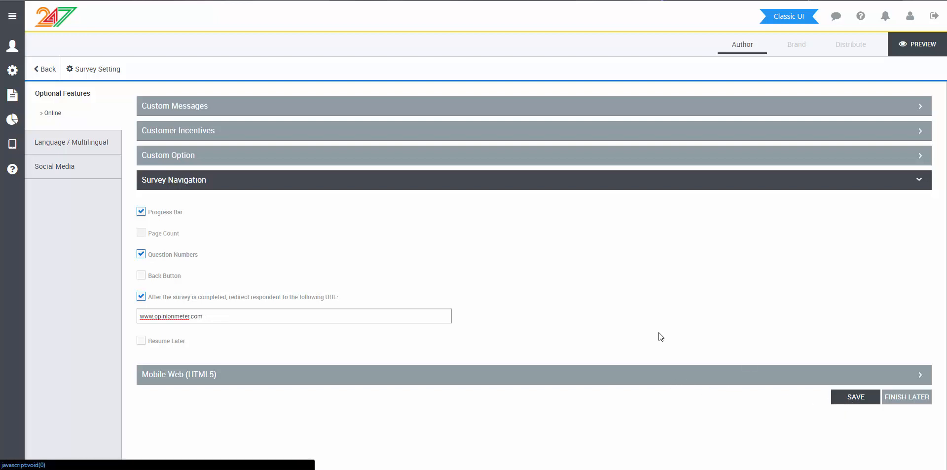
{"action": "left_click", "coordinate": [157, 276]}
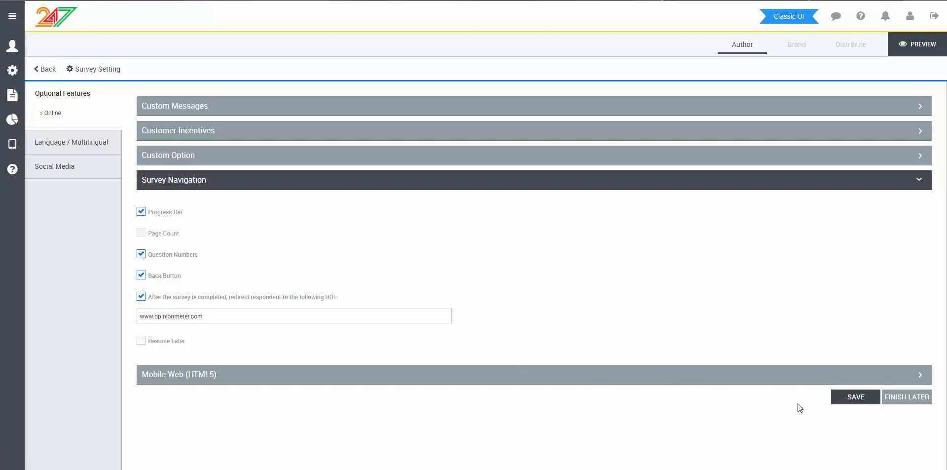
{"action": "left_click", "coordinate": [850, 398]}
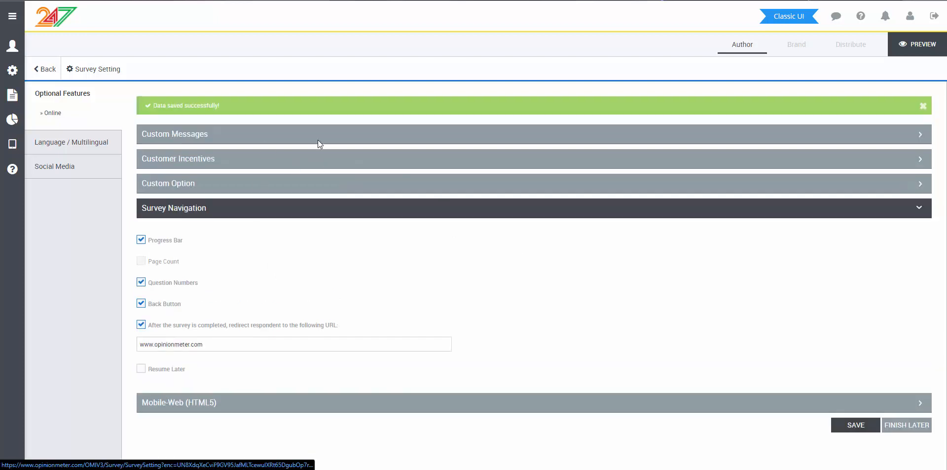
Step: Return to the survey's questions and turn off the Single Question Per Screen layout and the Show Responses option
{"action": "left_click", "coordinate": [43, 66]}
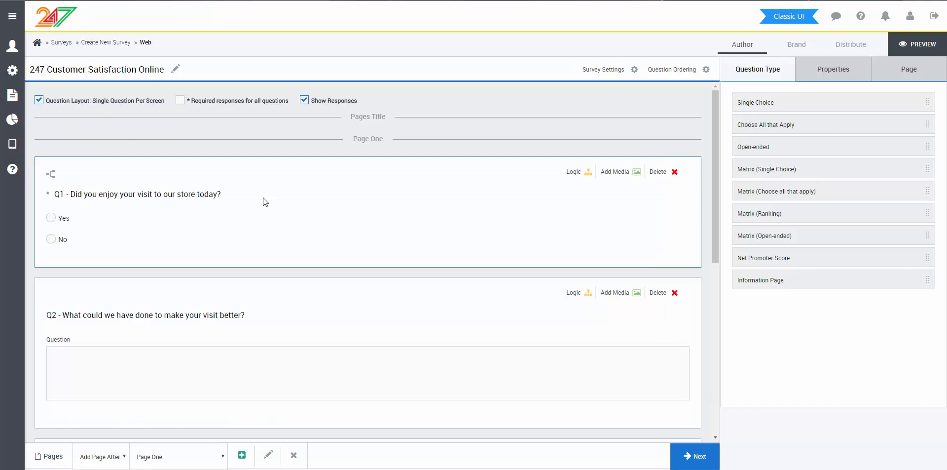
{"action": "scroll", "coordinate": [262, 201], "scroll_direction": "down", "scroll_amount": 5}
{"action": "scroll", "coordinate": [250, 202], "scroll_direction": "up", "scroll_amount": 5}
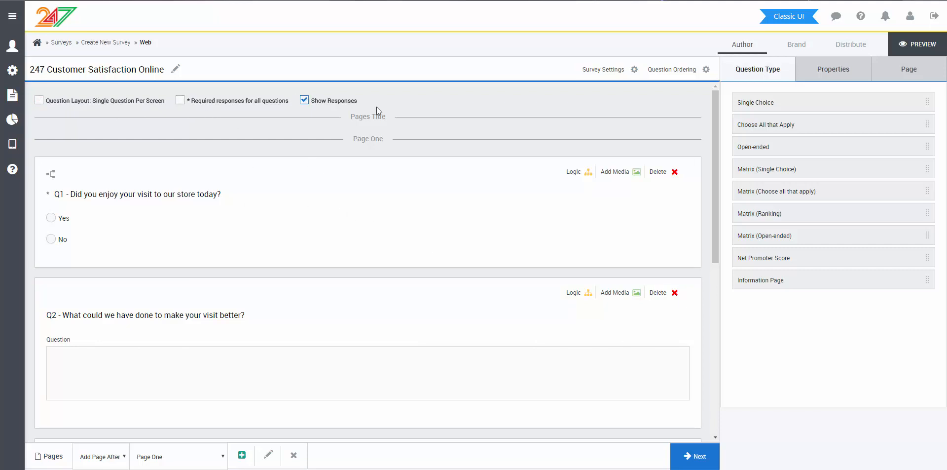
{"action": "left_click", "coordinate": [325, 99]}
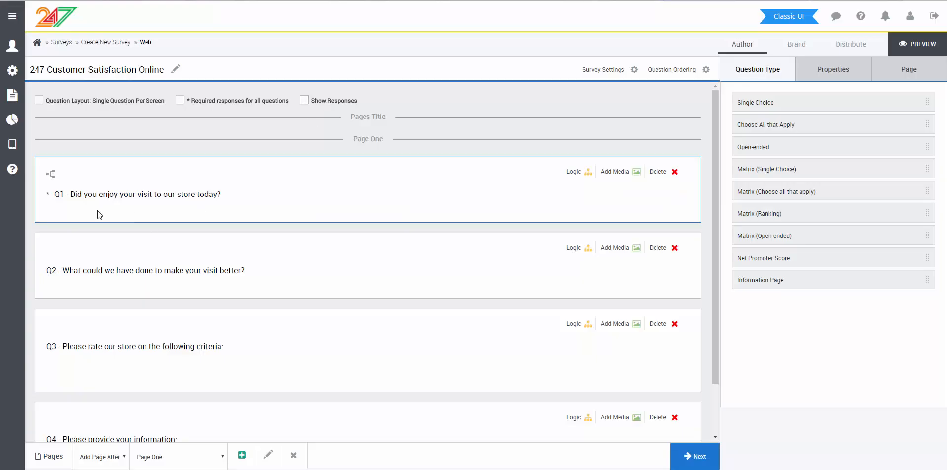
Step: Proceed to the survey's branding, apply the 247 Online theme and save it
{"action": "left_click", "coordinate": [688, 449]}
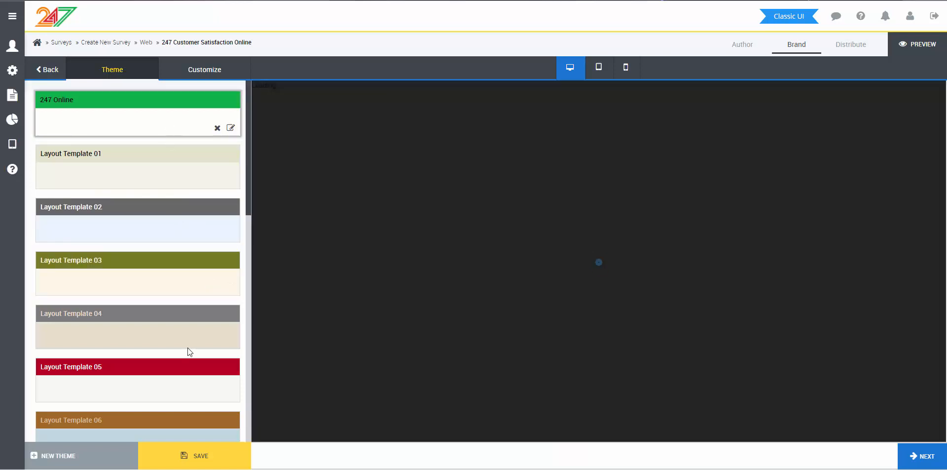
{"action": "left_click", "coordinate": [188, 348]}
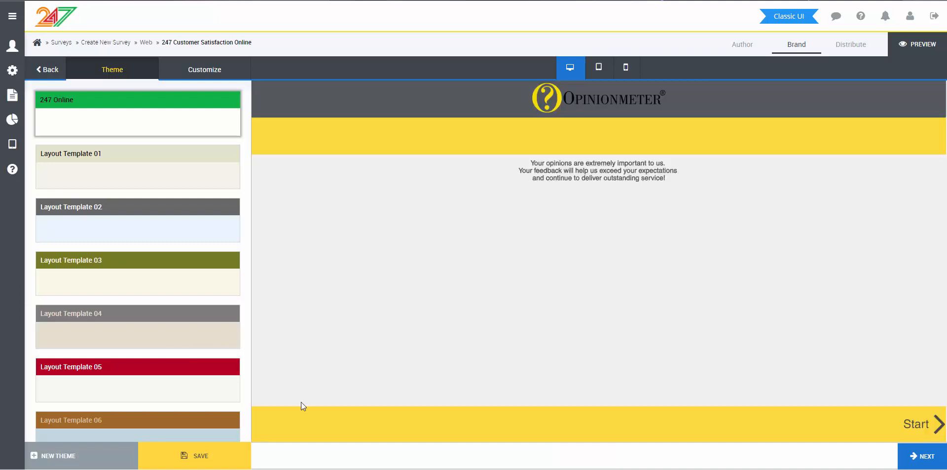
{"action": "left_click", "coordinate": [196, 463]}
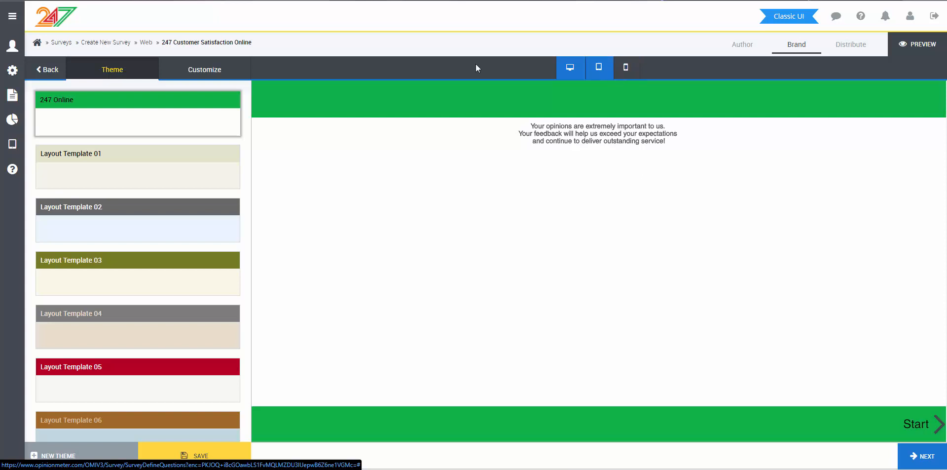
Step: Exclude the introduction message in the Introduction and Thank You Pages settings, review the thank-you message, and return to the themes
{"action": "left_click", "coordinate": [238, 73]}
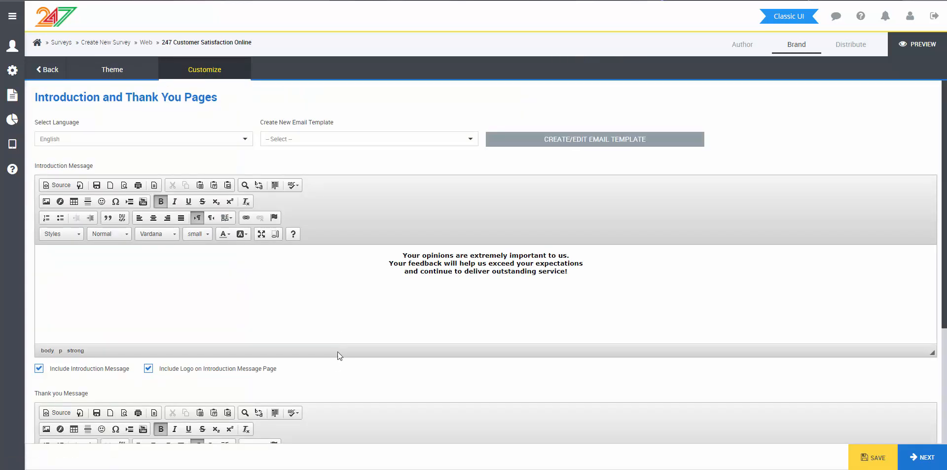
{"action": "scroll", "coordinate": [337, 351], "scroll_direction": "down", "scroll_amount": 3}
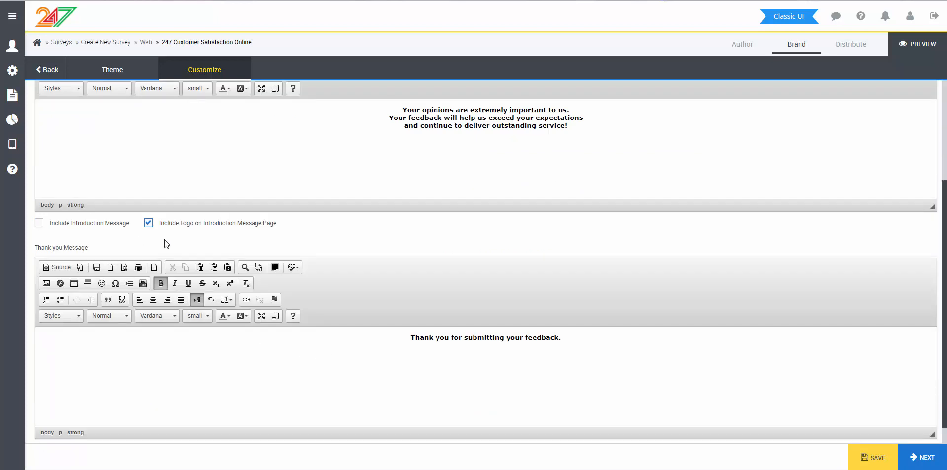
{"action": "scroll", "coordinate": [164, 243], "scroll_direction": "down", "scroll_amount": 1}
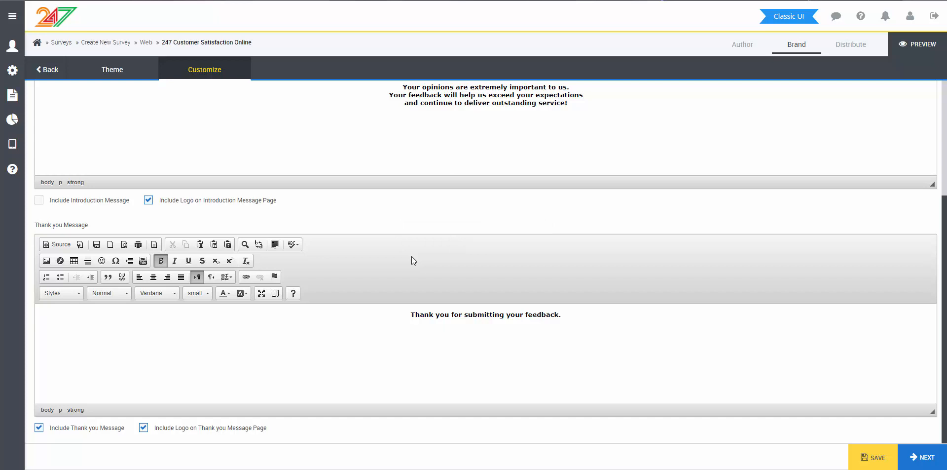
{"action": "left_click", "coordinate": [88, 75]}
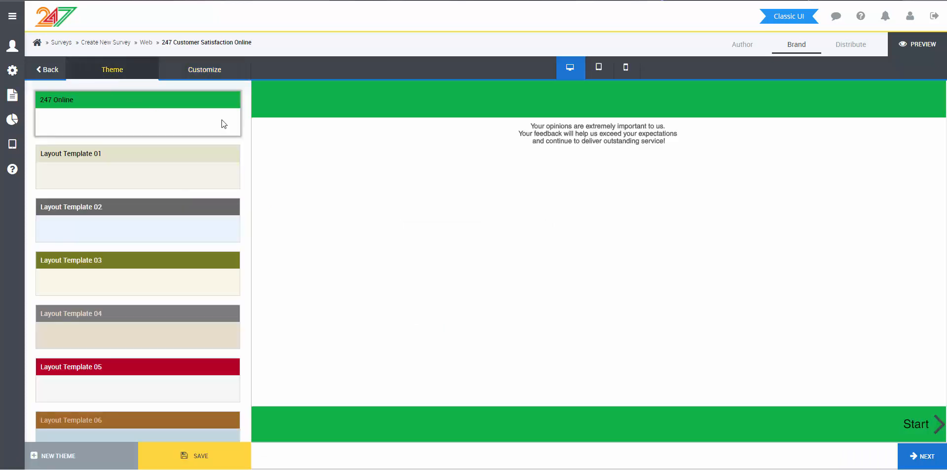
Step: Proceed to the survey's distribution and choose Public distribution to get its standard link
{"action": "left_click", "coordinate": [921, 455]}
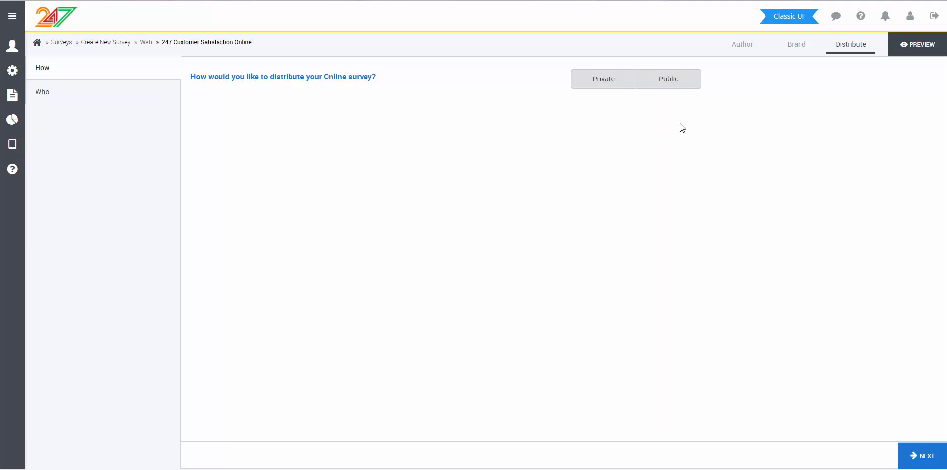
{"action": "left_click", "coordinate": [668, 79]}
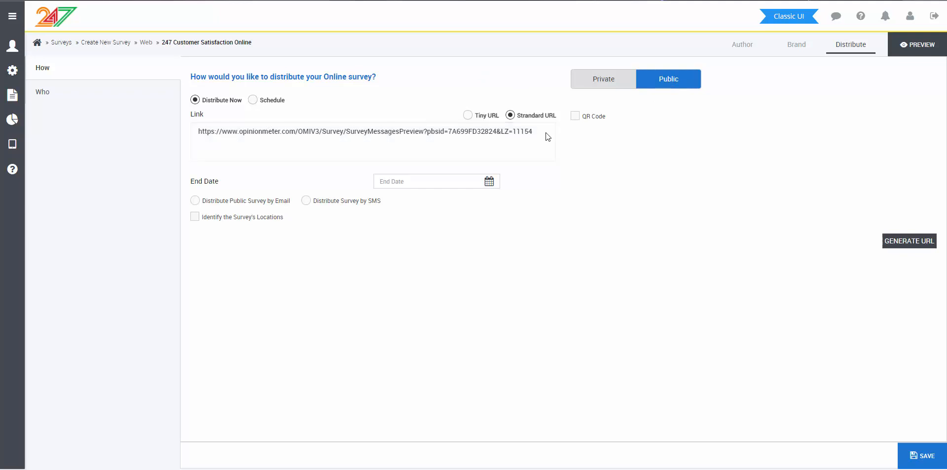
{"action": "left_click_drag", "start_coordinate": [546, 133], "coordinate": [292, 118]}
{"action": "left_click", "coordinate": [430, 99]}
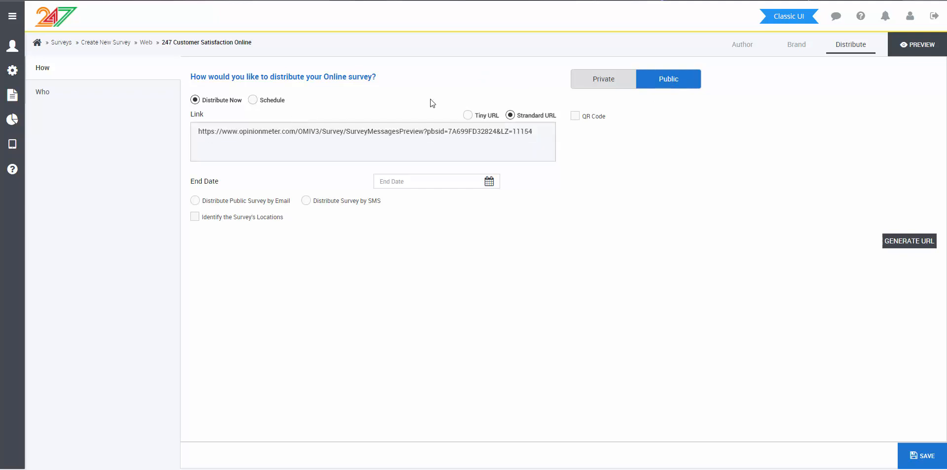
Step: Switch the public survey link to a Tiny URL and enable its QR code
{"action": "left_click", "coordinate": [468, 115]}
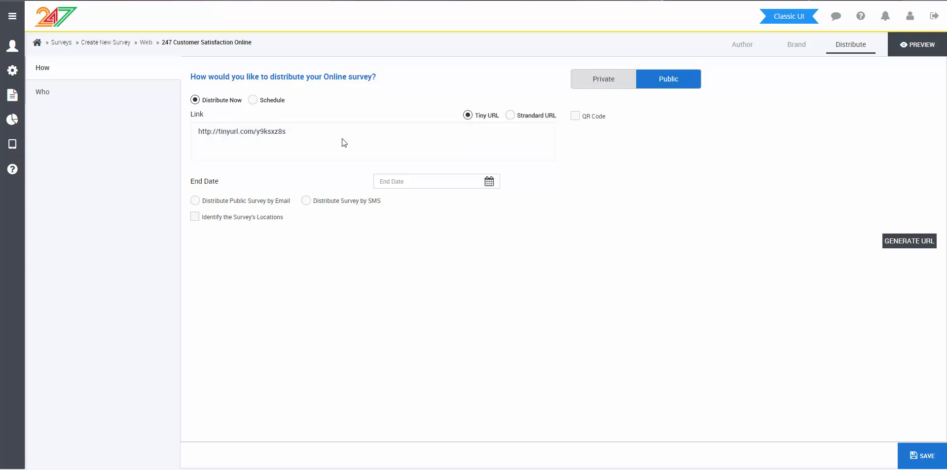
{"action": "left_click_drag", "start_coordinate": [313, 136], "coordinate": [203, 133]}
{"action": "left_click", "coordinate": [225, 146]}
{"action": "left_click", "coordinate": [575, 117]}
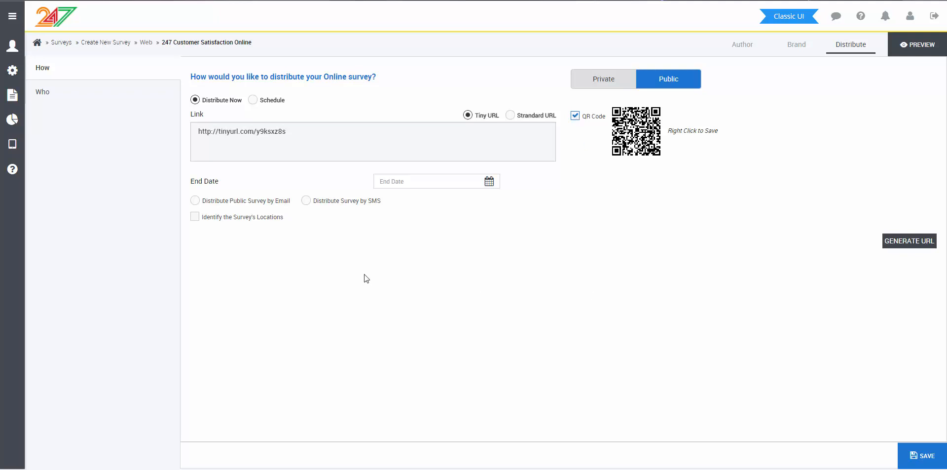
Step: Identify the survey's locations, assign Store One, Store Two and Store Three, and generate their URLs
{"action": "left_click", "coordinate": [257, 218]}
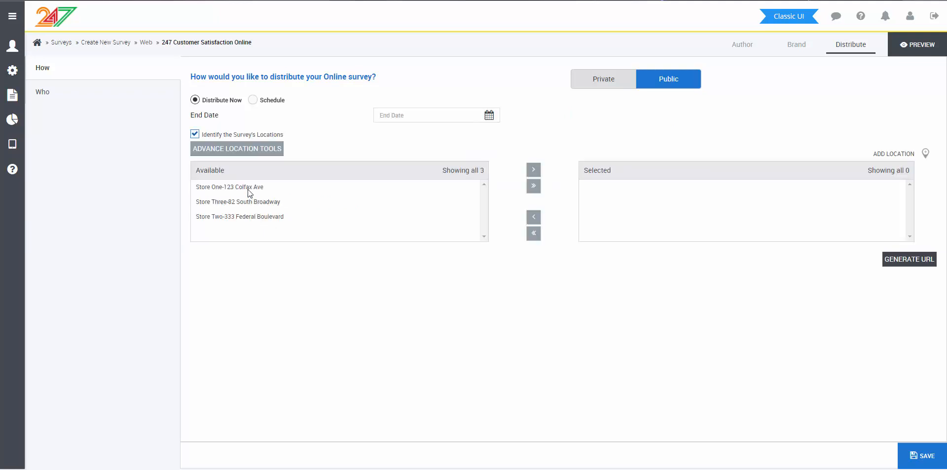
{"action": "left_click_drag", "start_coordinate": [247, 189], "coordinate": [250, 217]}
{"action": "left_click", "coordinate": [533, 169]}
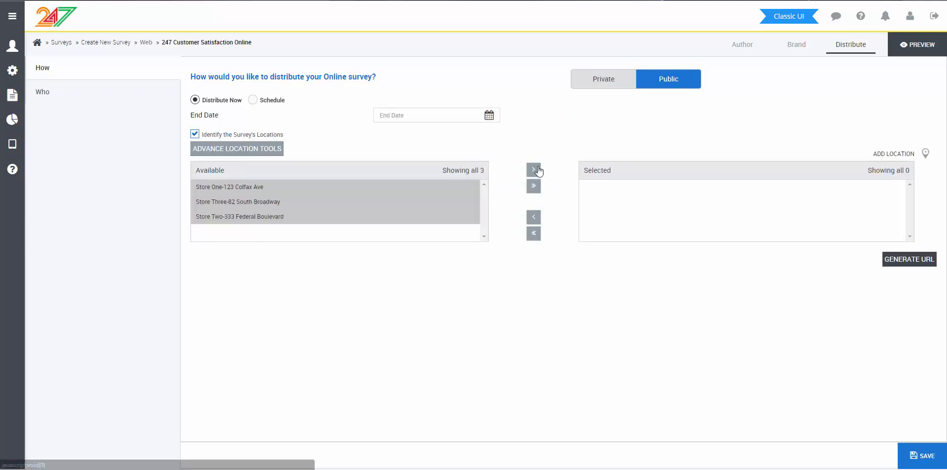
{"action": "left_click", "coordinate": [923, 260]}
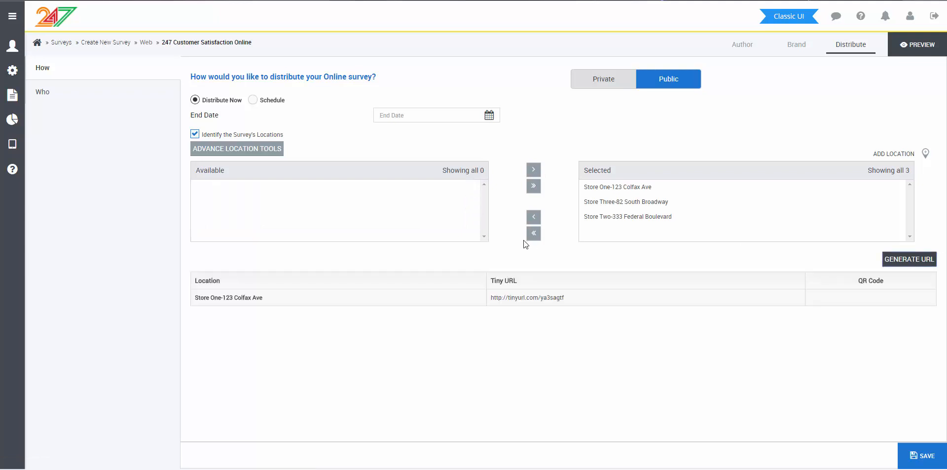
Step: Examine the Tiny URL and QR code generated for each store location
{"action": "scroll", "coordinate": [482, 256], "scroll_direction": "down", "scroll_amount": 1}
{"action": "scroll", "coordinate": [482, 255], "scroll_direction": "down", "scroll_amount": 2}
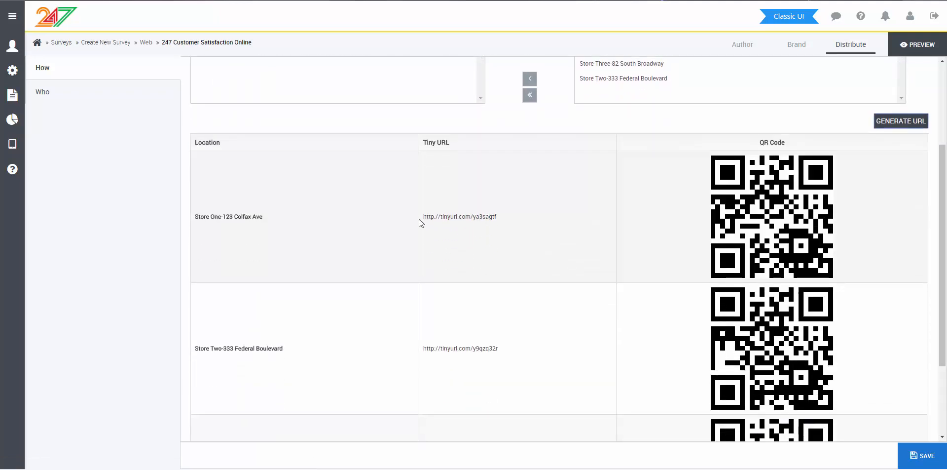
{"action": "scroll", "coordinate": [696, 239], "scroll_direction": "down", "scroll_amount": 2}
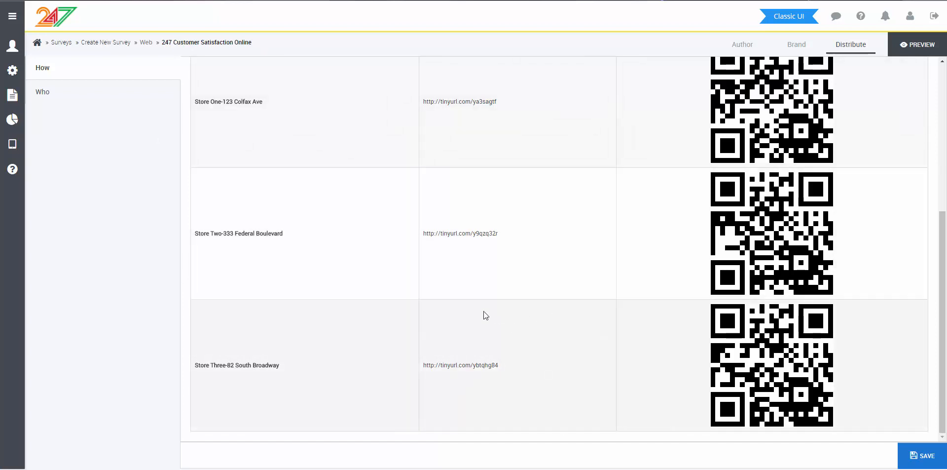
{"action": "scroll", "coordinate": [615, 354], "scroll_direction": "up", "scroll_amount": 5}
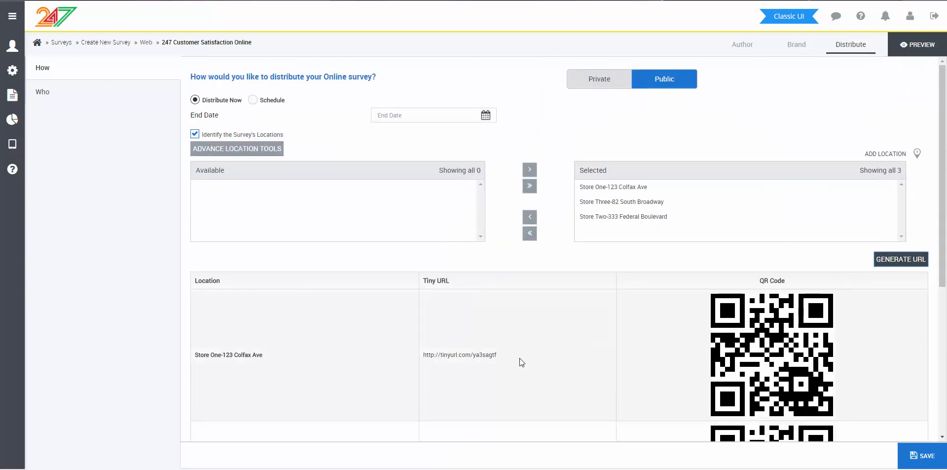
{"action": "left_click_drag", "start_coordinate": [518, 357], "coordinate": [448, 355]}
{"action": "left_click", "coordinate": [478, 346]}
{"action": "scroll", "coordinate": [576, 354], "scroll_direction": "down", "scroll_amount": 5}
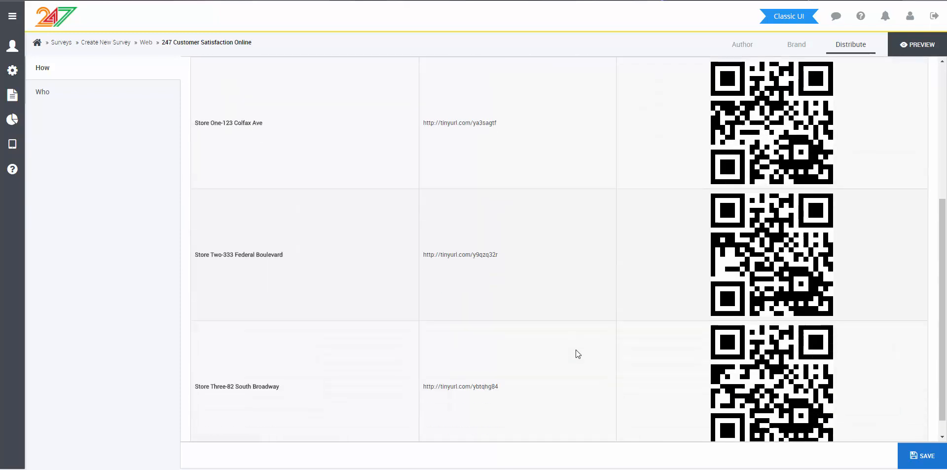
{"action": "scroll", "coordinate": [627, 339], "scroll_direction": "up", "scroll_amount": 5}
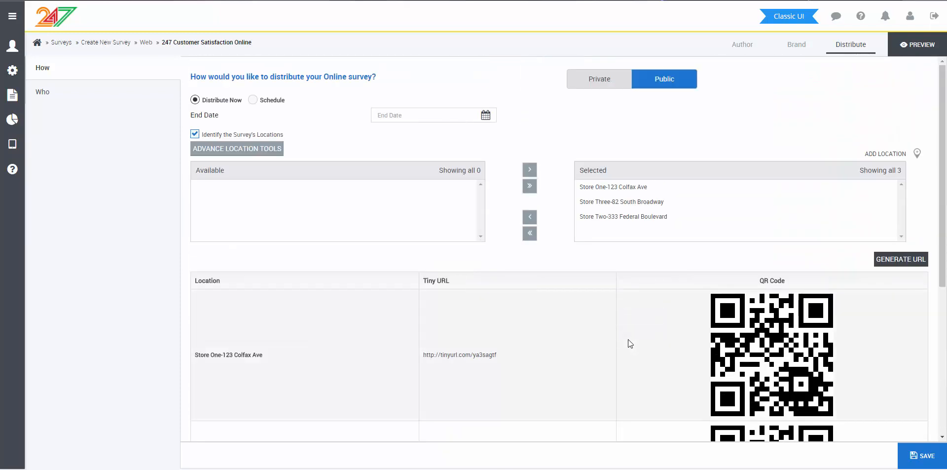